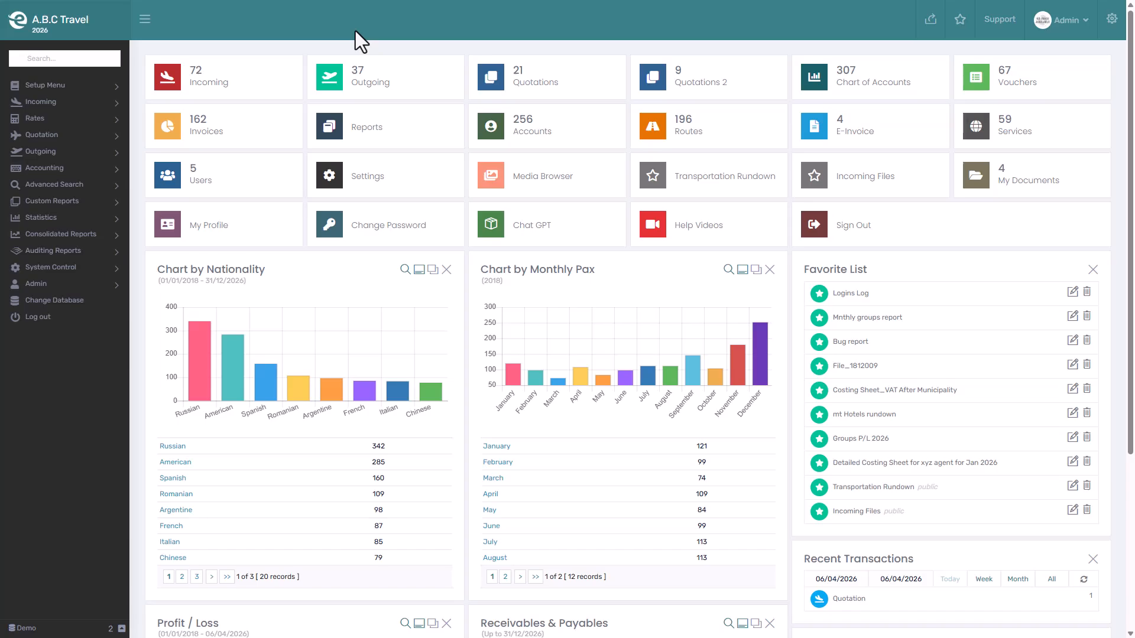
Step: Open the Quotations page of the Quotation module
{"action": "left_click", "coordinate": [70, 134]}
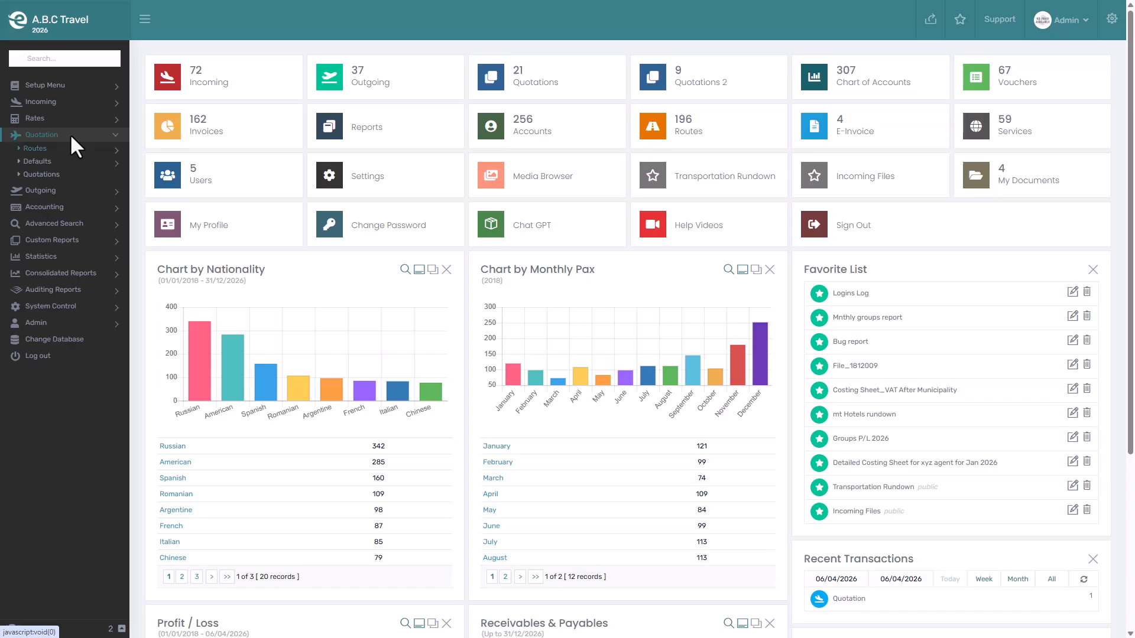
{"action": "left_click", "coordinate": [75, 172]}
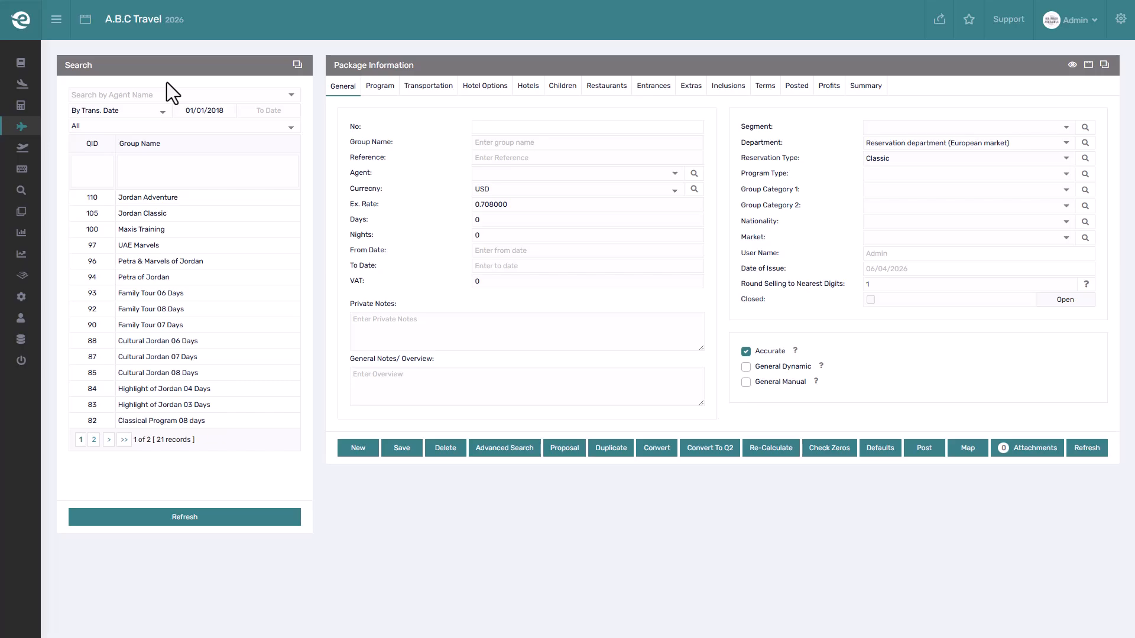
Step: Examine the quotation search filters for agent, date type, quotation type and group name, and open the Jordan Adventure quotation
{"action": "left_click", "coordinate": [156, 95]}
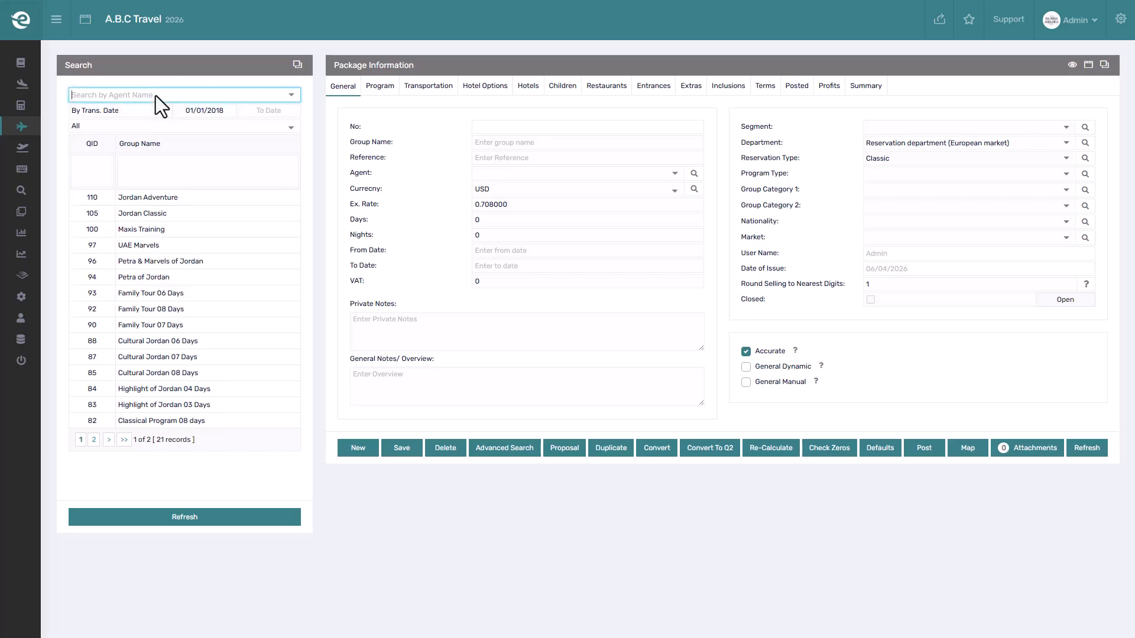
{"action": "left_click", "coordinate": [149, 111]}
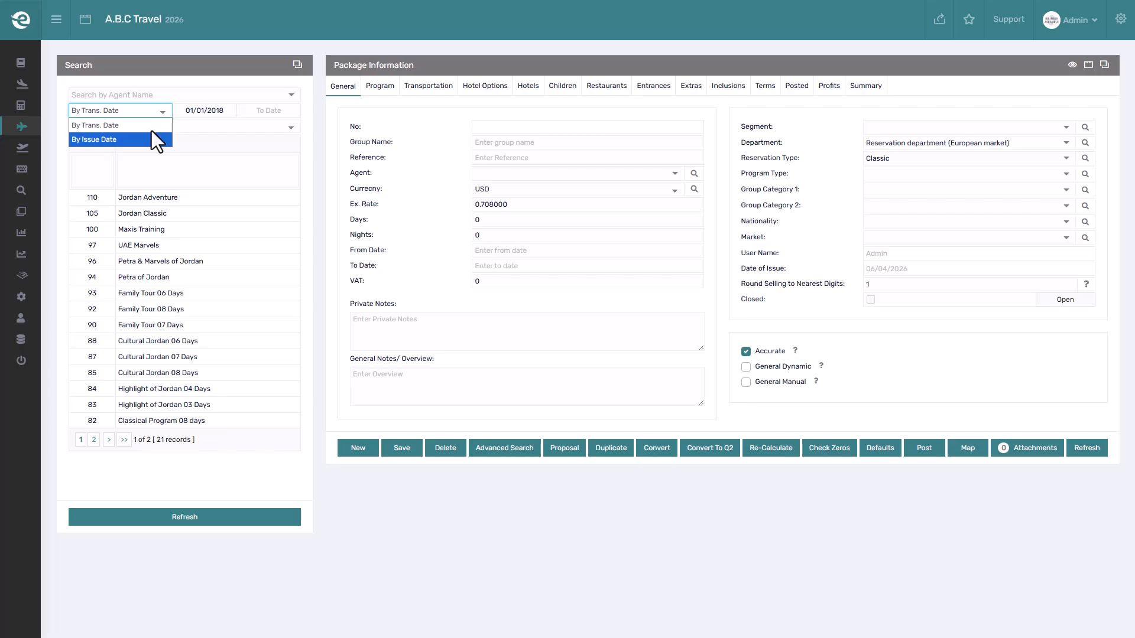
{"action": "left_click", "coordinate": [152, 130]}
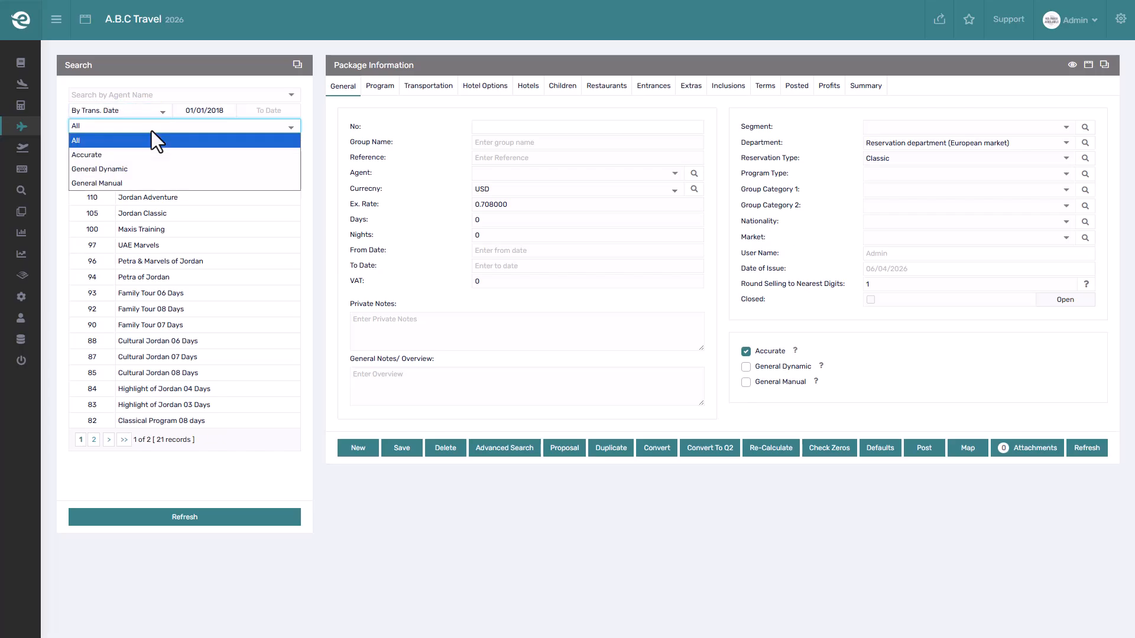
{"action": "left_click", "coordinate": [152, 130]}
{"action": "left_click", "coordinate": [151, 159]}
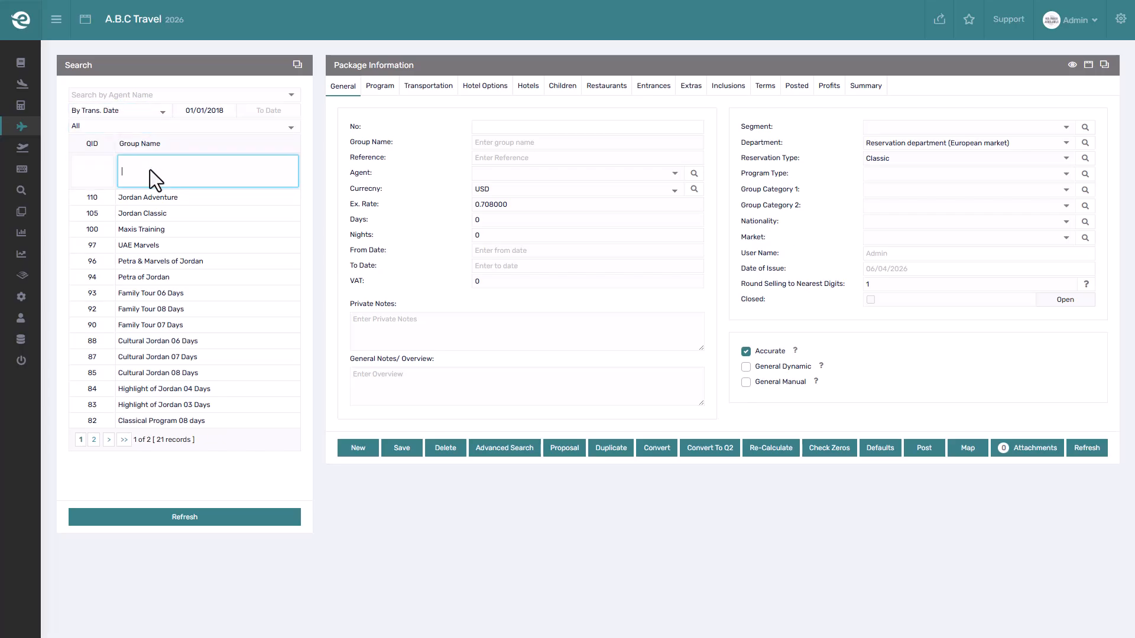
{"action": "left_click", "coordinate": [155, 196]}
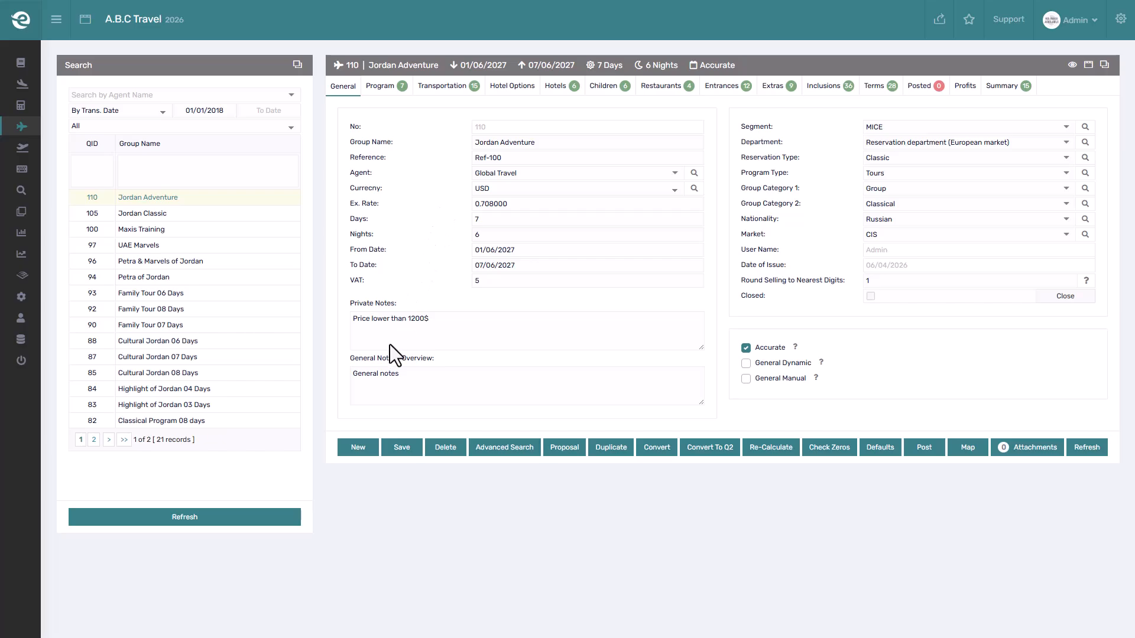
Step: Start a new quotation with the group name "Global travel group 2026" and the reference "Maxis-Global/May"
{"action": "left_click", "coordinate": [356, 447]}
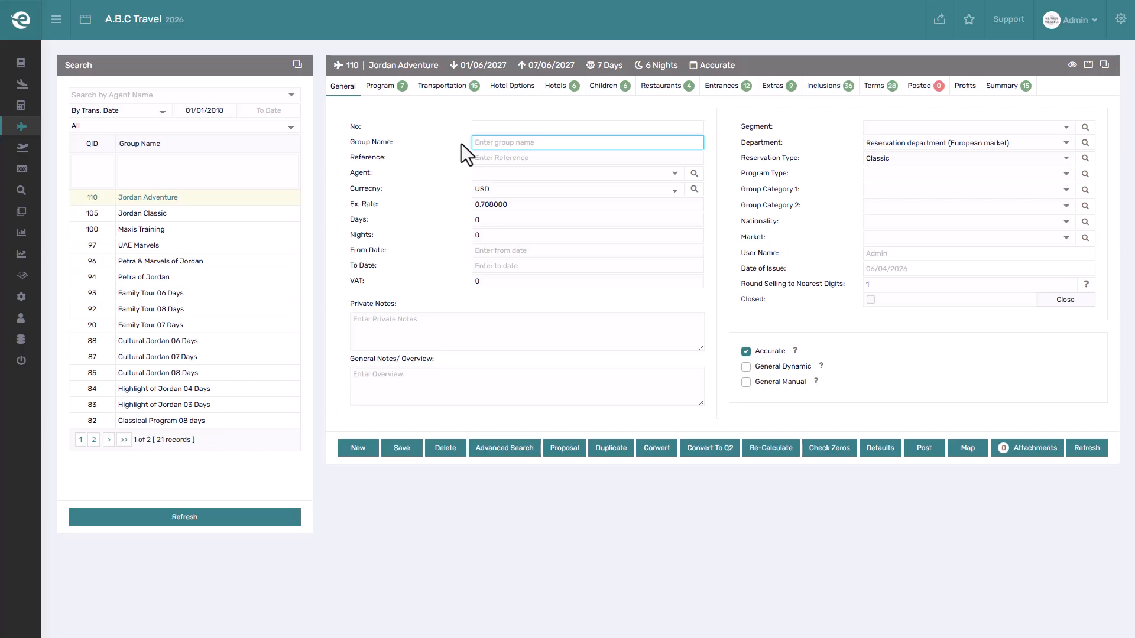
{"action": "type", "text": "Glcbal travel group 2026"}
{"action": "key", "text": "Tab"}
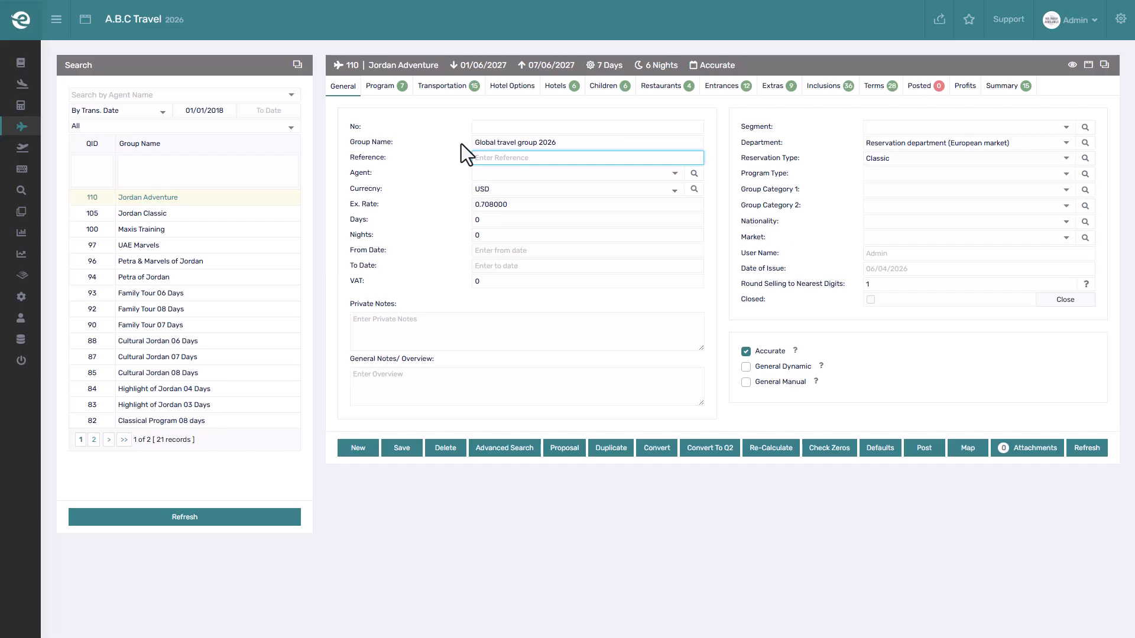
{"action": "type", "text": "Maxis-Gloc"}
{"action": "key", "text": "BackSpace"}
{"action": "type", "text": "bal/May"}
Step: Set the quotation's agent to Global Travel and dismiss the profit classification choice without picking one
{"action": "left_click", "coordinate": [496, 172]}
{"action": "type", "text": "globa"}
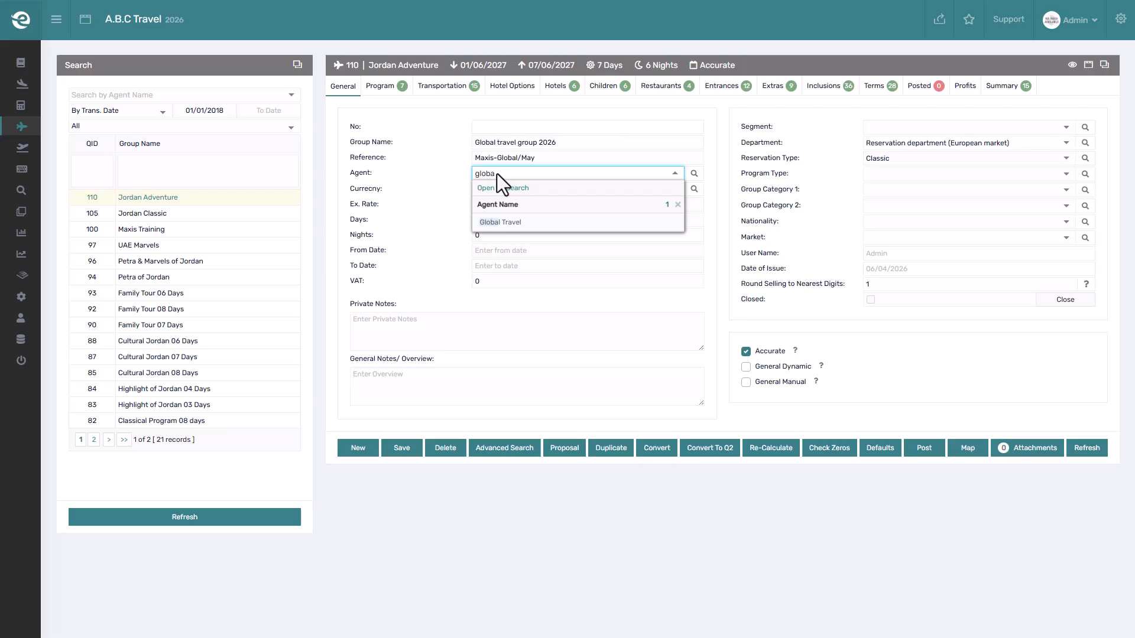
{"action": "left_click", "coordinate": [507, 222]}
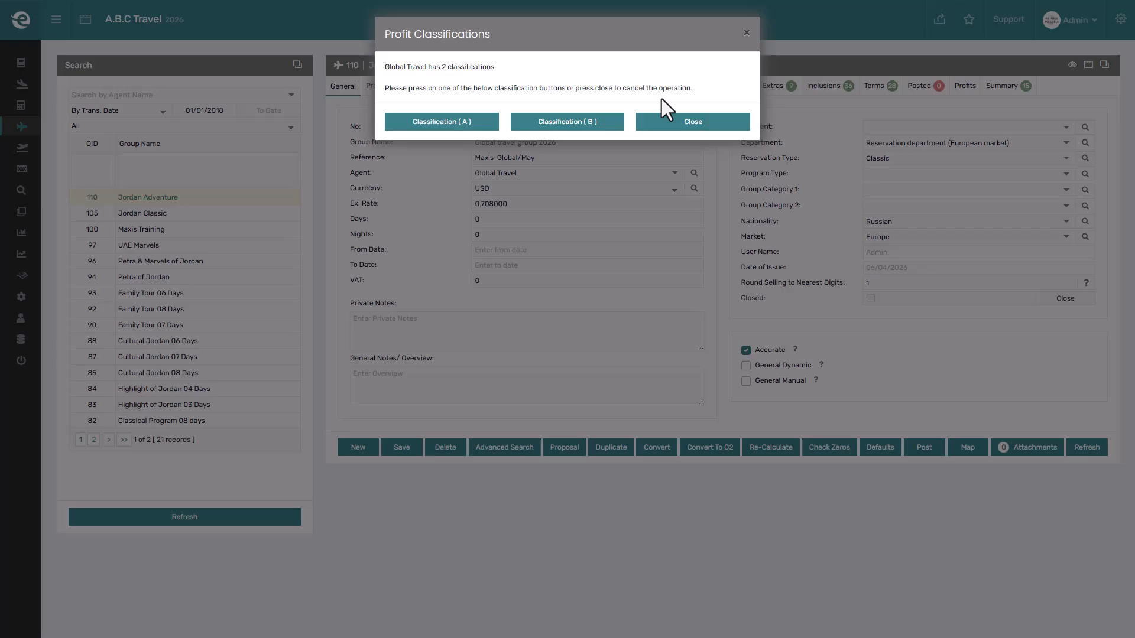
{"action": "left_click", "coordinate": [671, 117]}
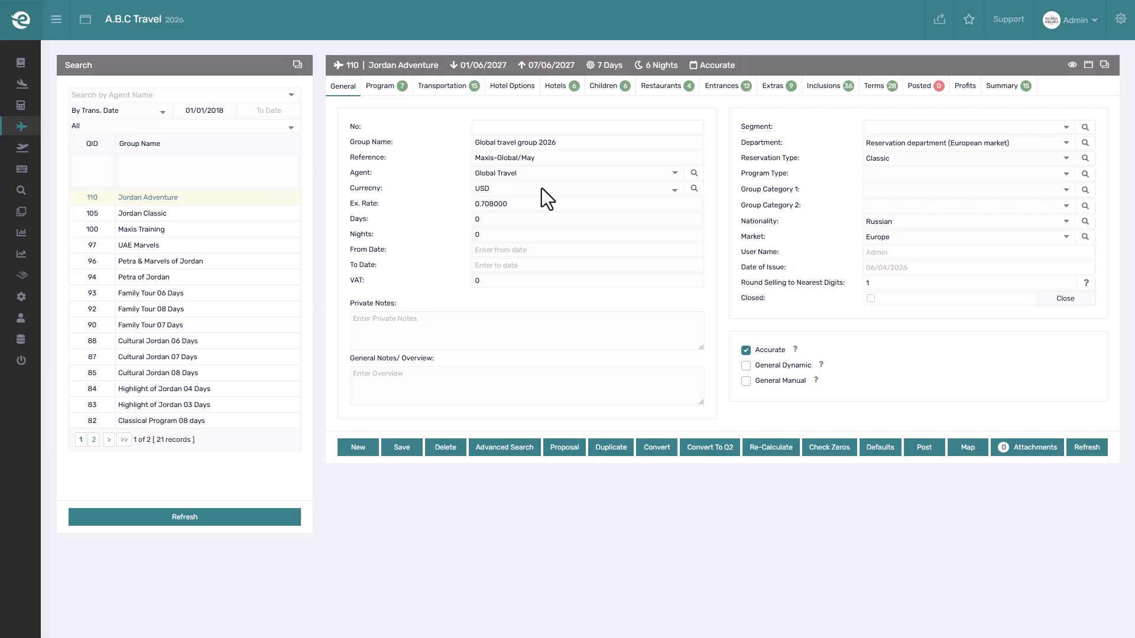
Step: Set the trip length to 4 days and the from date to 01/05/2026
{"action": "left_click", "coordinate": [535, 219]}
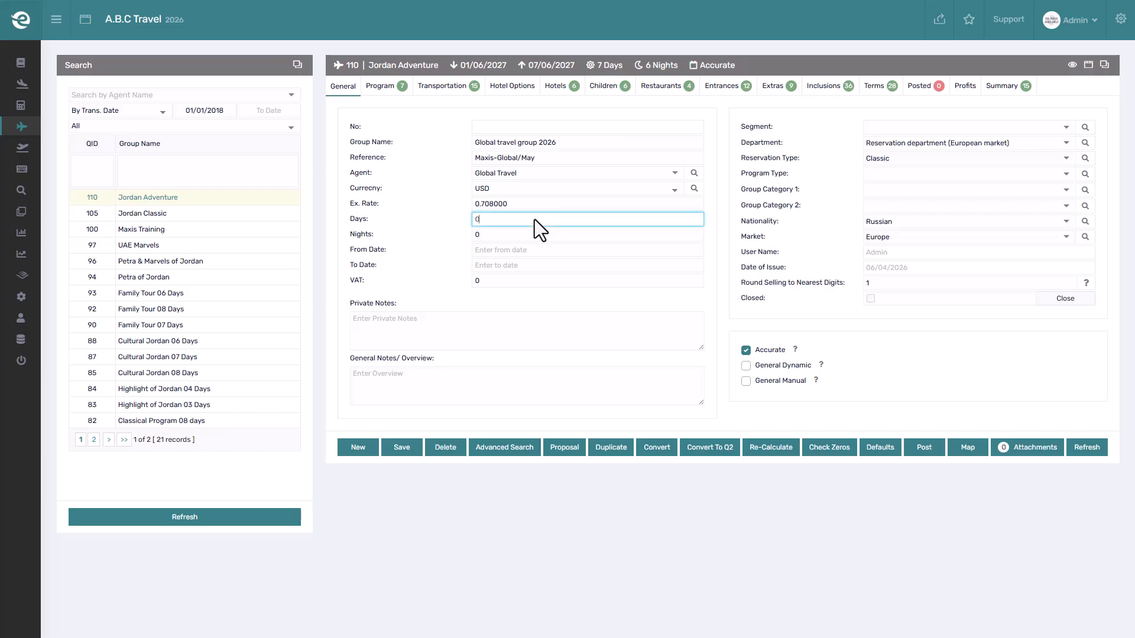
{"action": "type", "text": "4"}
{"action": "key", "text": "Tab"}
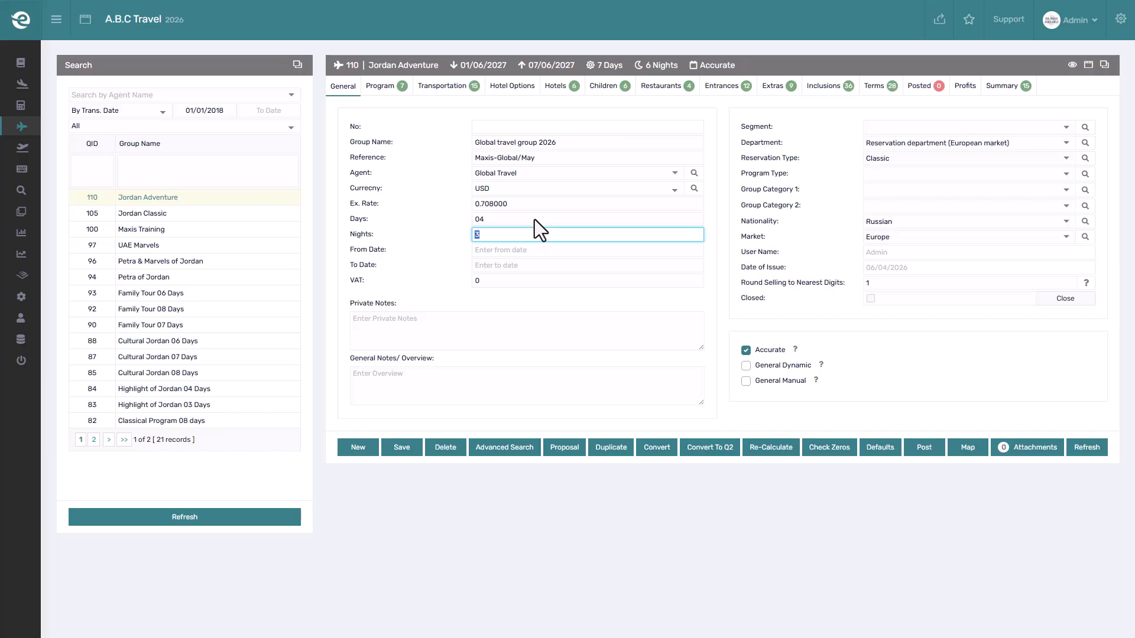
{"action": "left_click", "coordinate": [524, 251]}
{"action": "type", "text": "1-5-2026"}
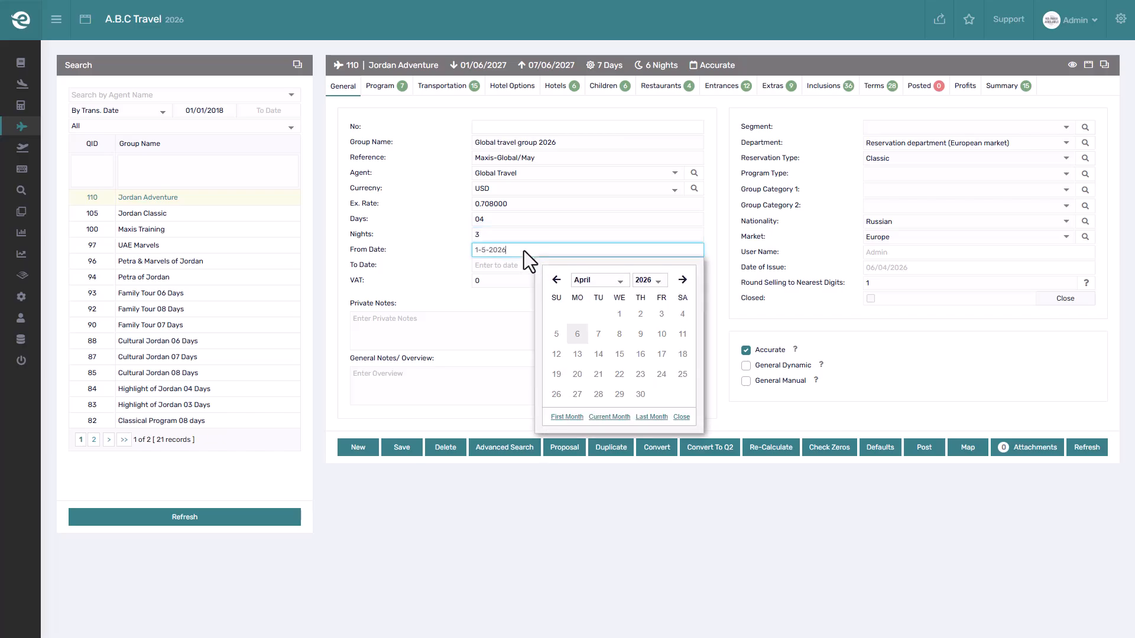
{"action": "left_click", "coordinate": [523, 268]}
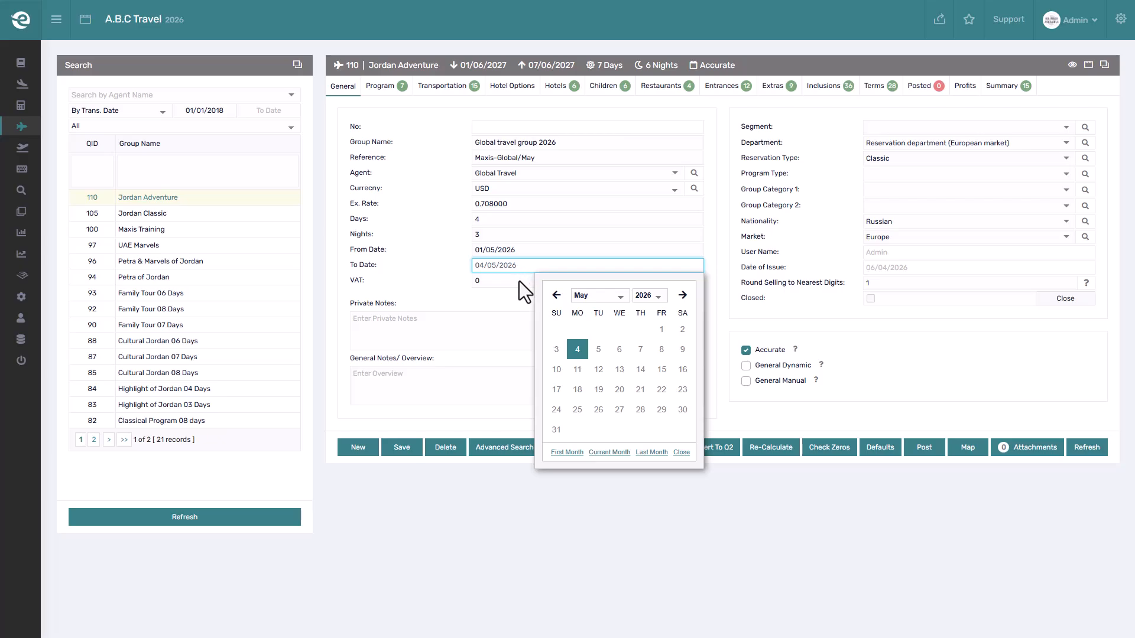
{"action": "left_click", "coordinate": [519, 281]}
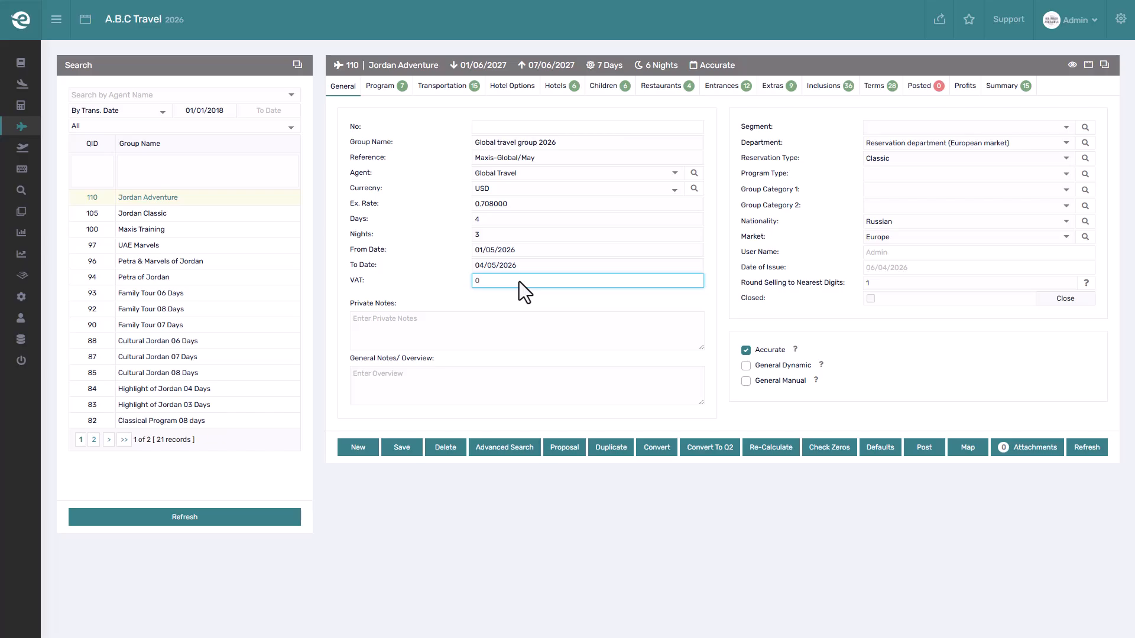
Step: Add the private note "Client is price sensitive" and the overview "Focus on Petra and the Dead Sea", and save the quotation
{"action": "left_click", "coordinate": [492, 326]}
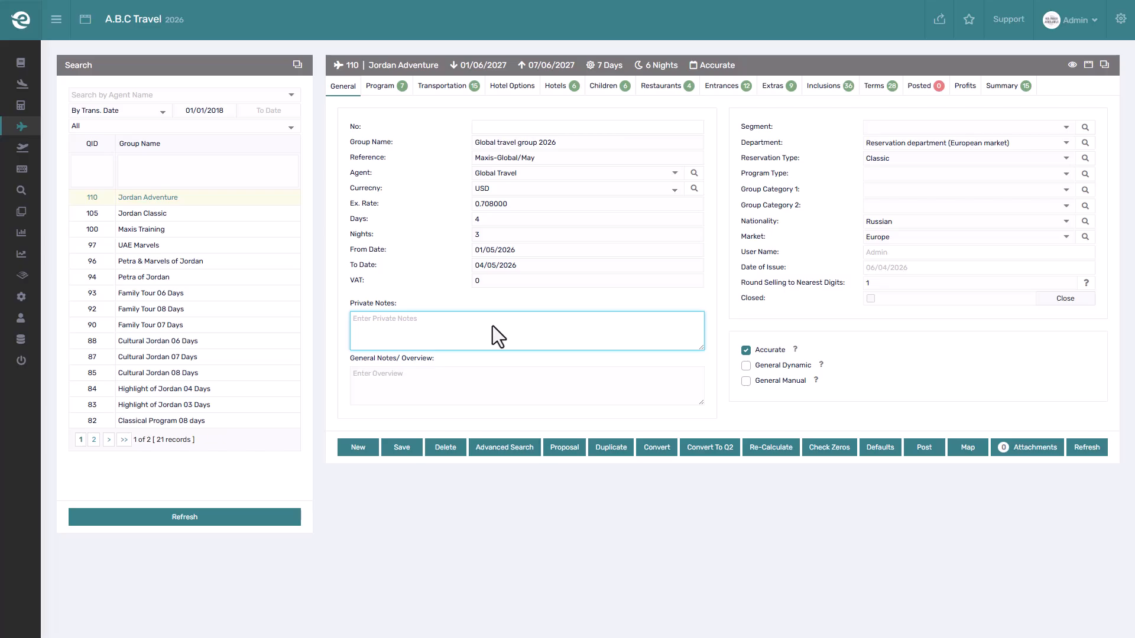
{"action": "type", "text": "Client is price sensitive"}
{"action": "left_click", "coordinate": [468, 380]}
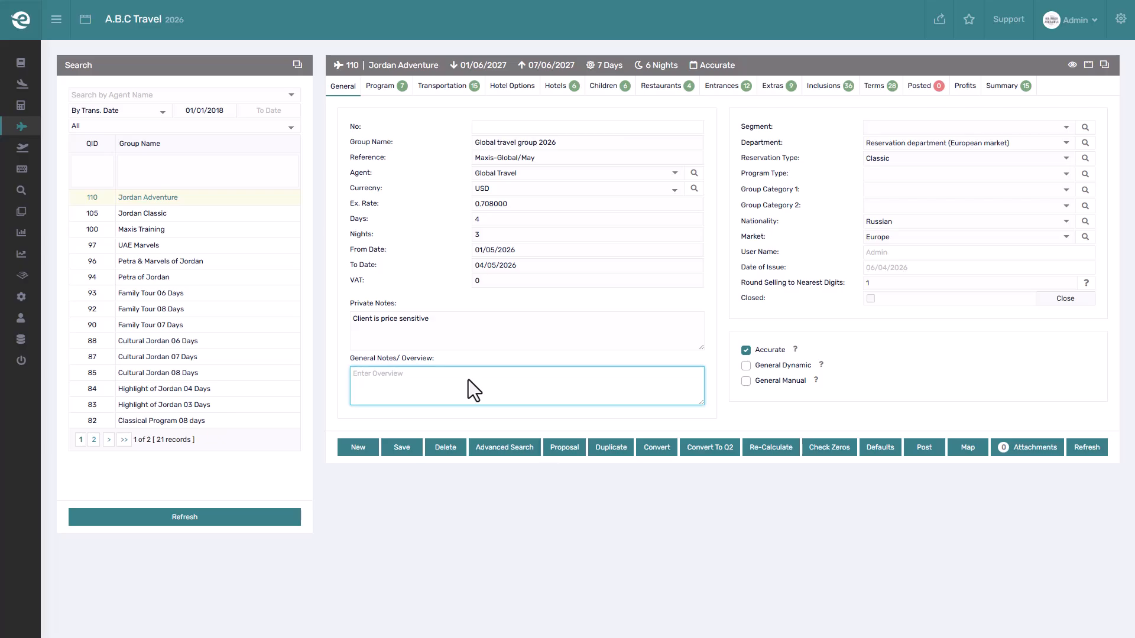
{"action": "type", "text": "Focus on Petra and the Dead Sea"}
{"action": "left_click", "coordinate": [405, 445]}
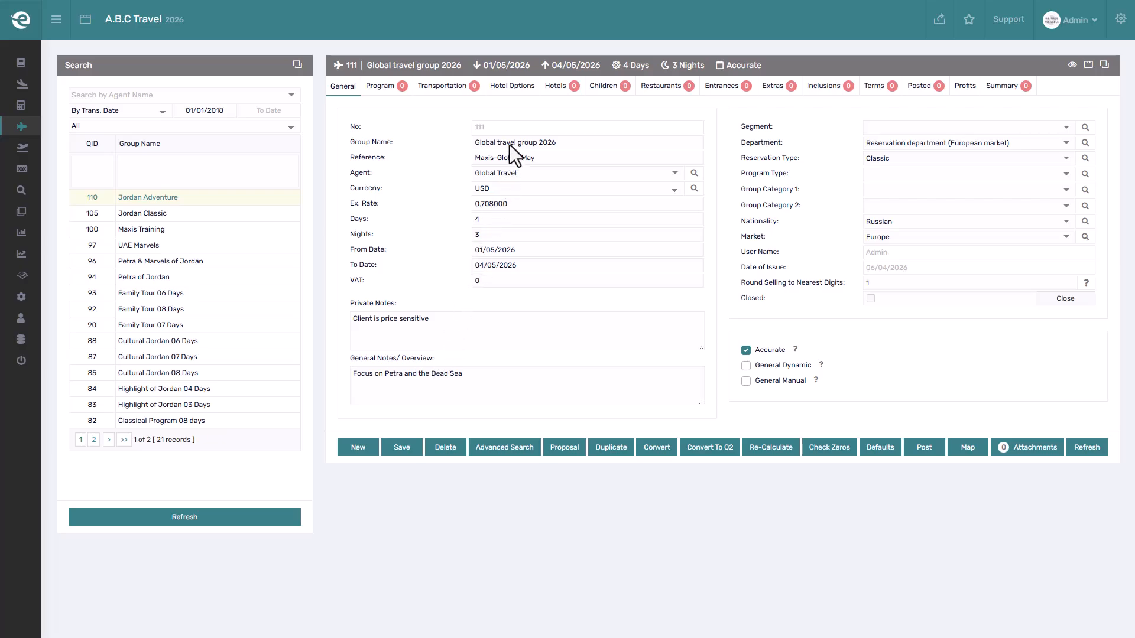
Step: Set the quotation's segment to VIP and its department to Reservation department 1
{"action": "left_click", "coordinate": [516, 128]}
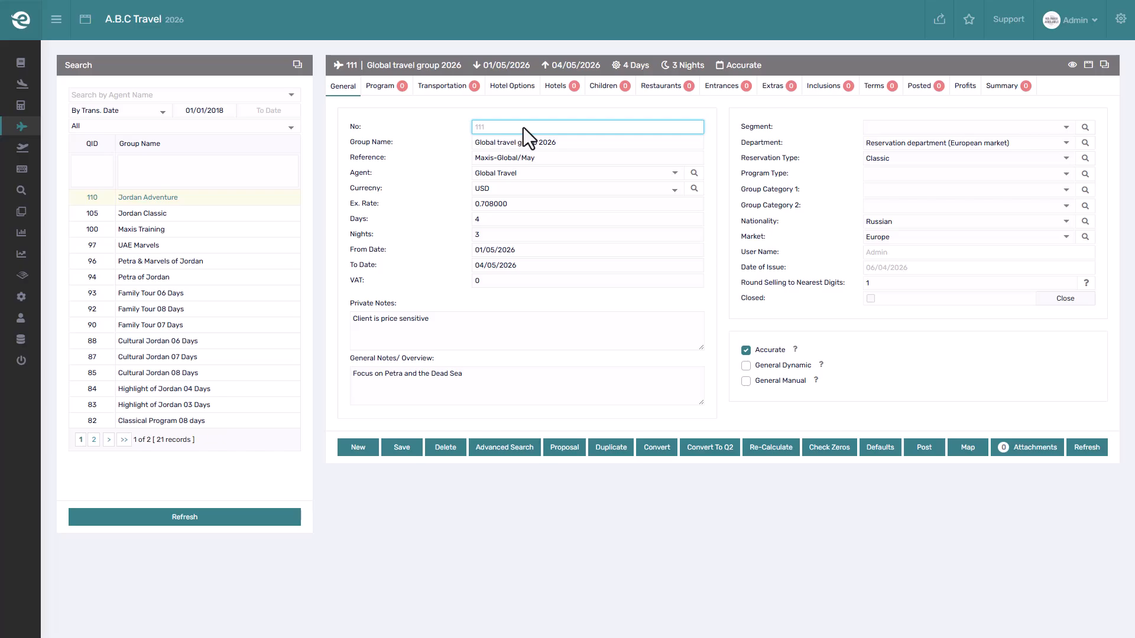
{"action": "left_click", "coordinate": [889, 112]}
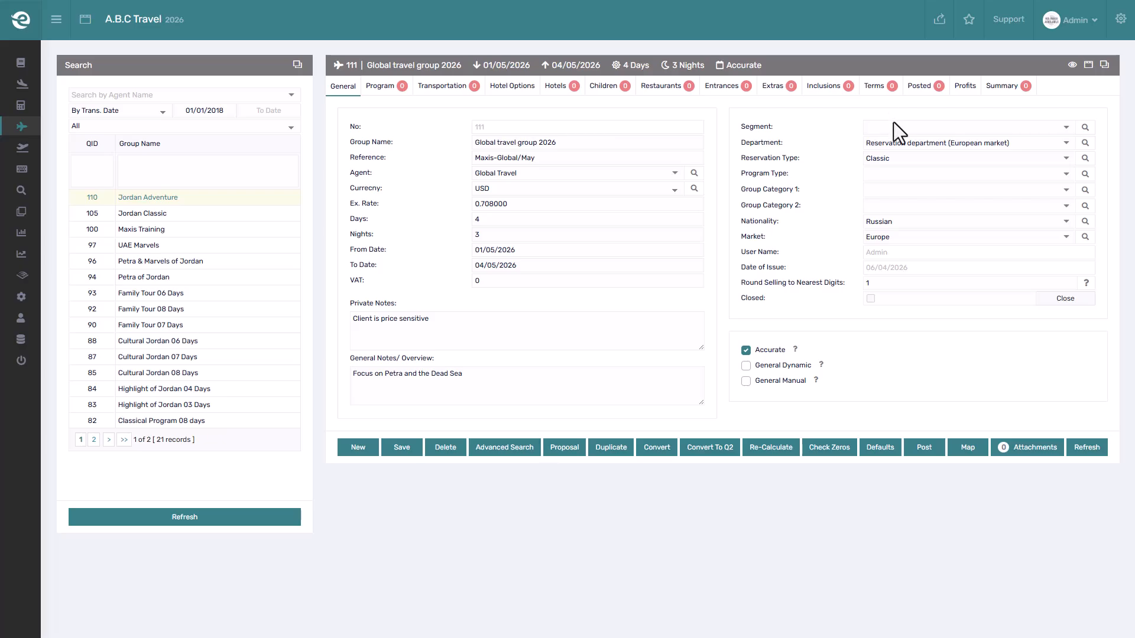
{"action": "left_click", "coordinate": [896, 128]}
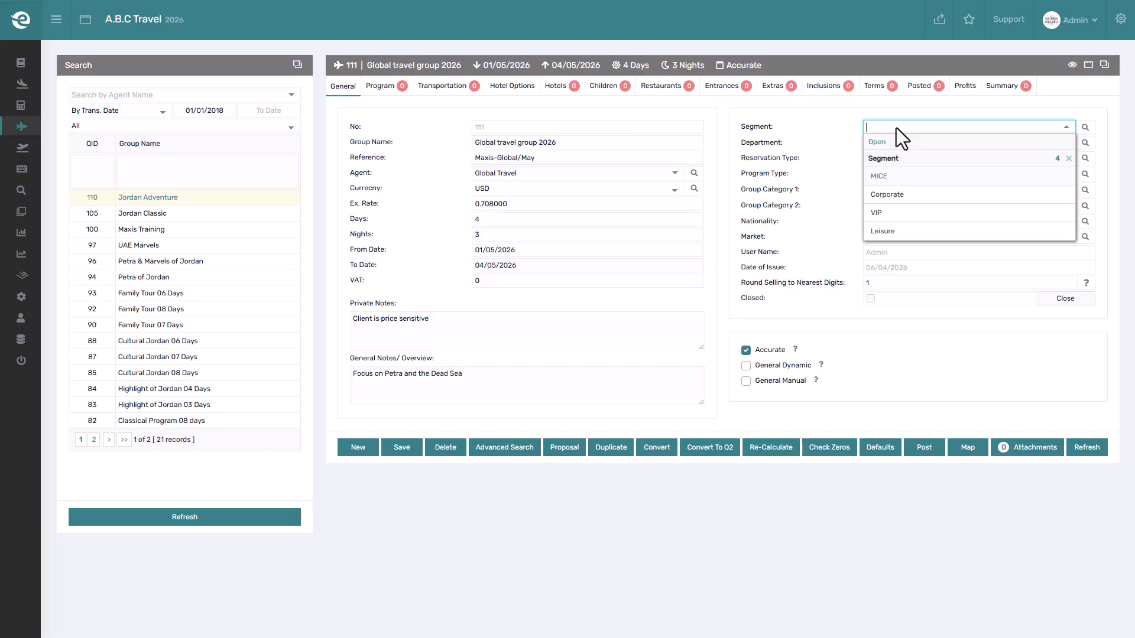
{"action": "left_click", "coordinate": [899, 213]}
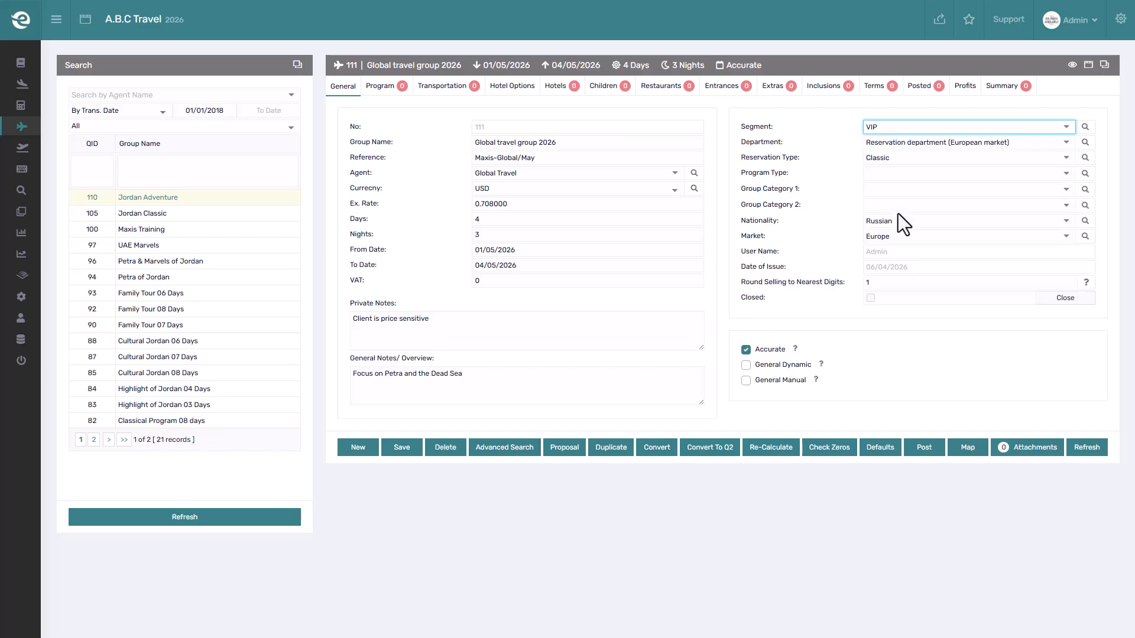
{"action": "left_click", "coordinate": [1066, 144]}
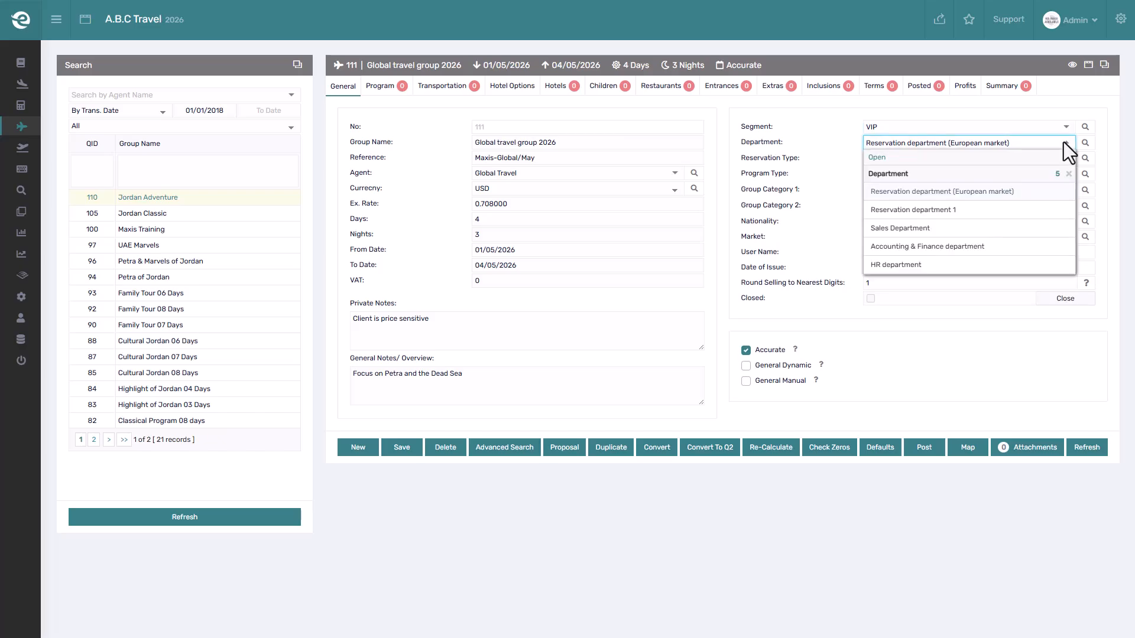
{"action": "left_click", "coordinate": [910, 210]}
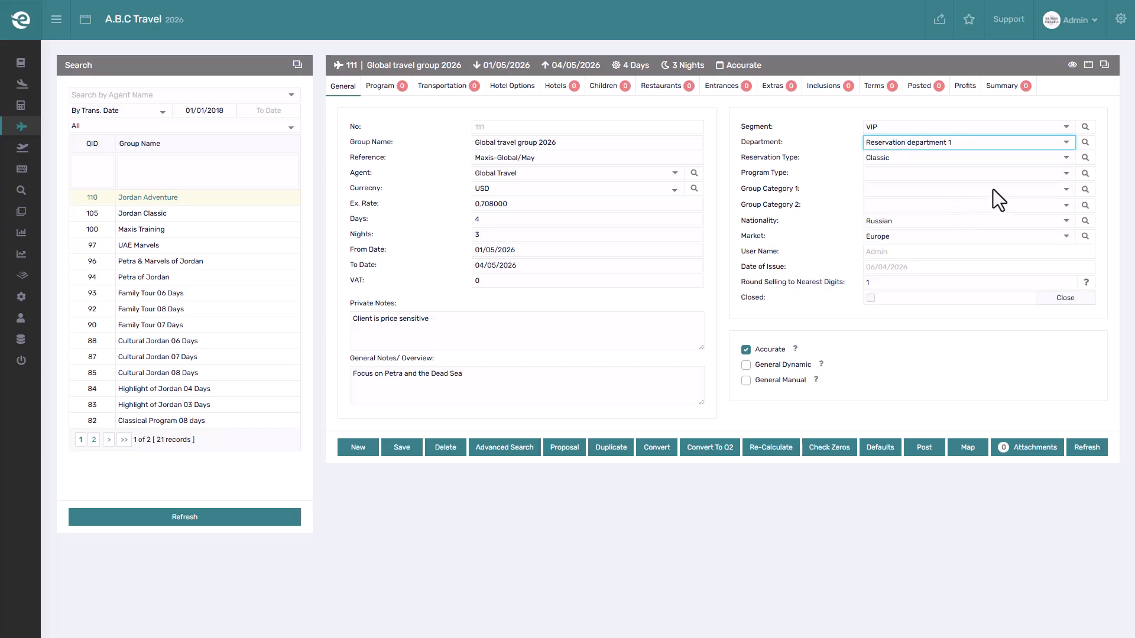
Step: Choose Classic as the reservation type and Tours as the program type
{"action": "left_click", "coordinate": [1067, 157]}
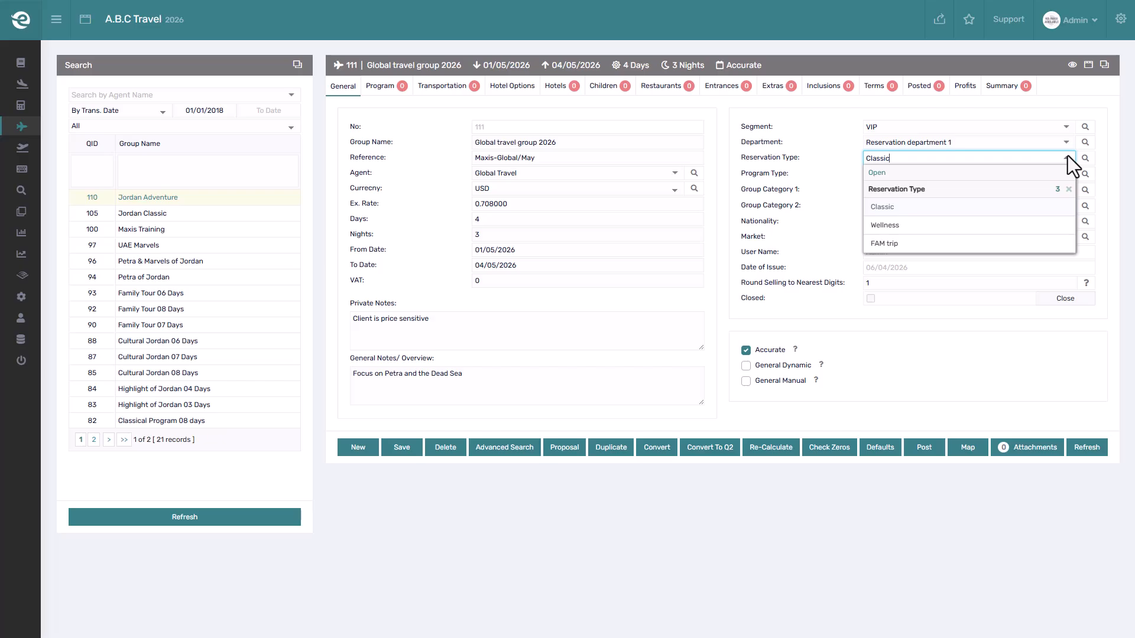
{"action": "left_click", "coordinate": [961, 205]}
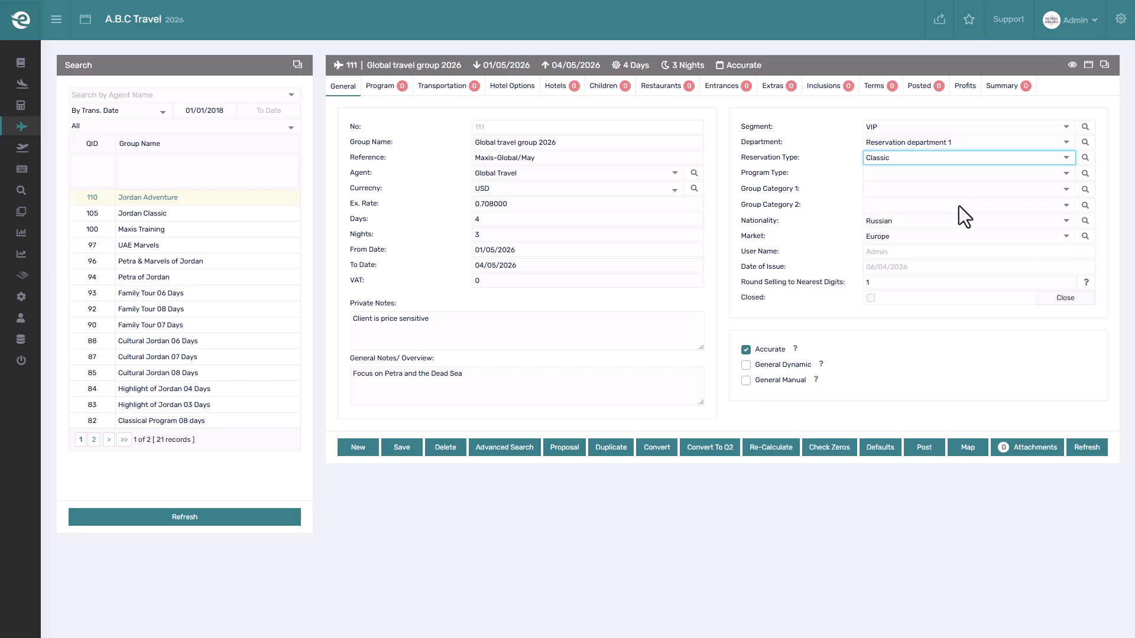
{"action": "left_click", "coordinate": [1031, 173]}
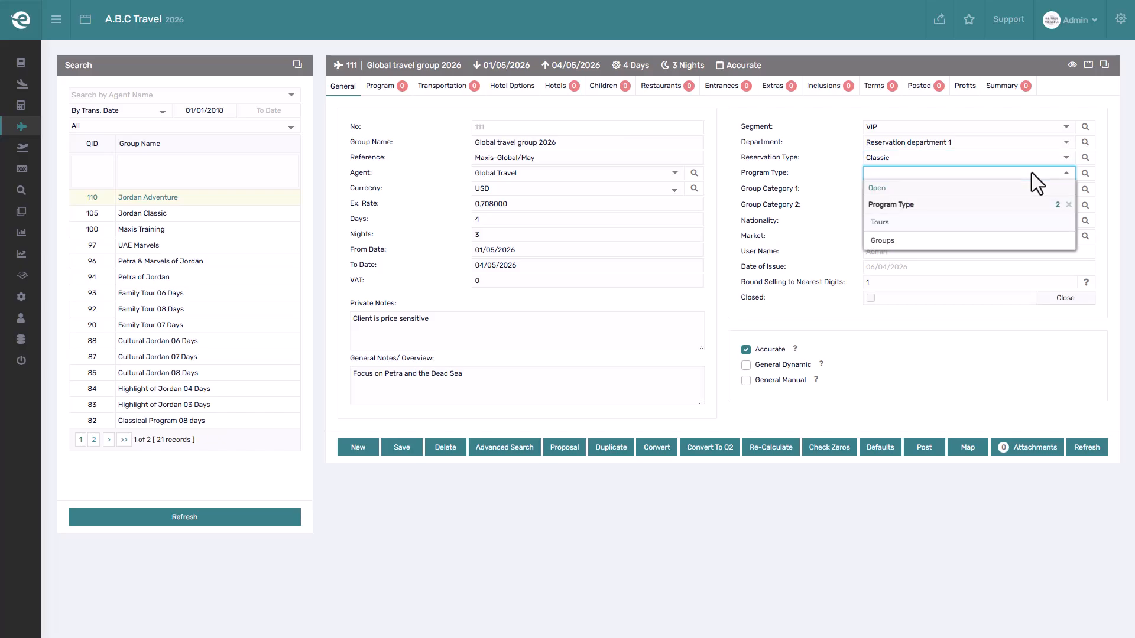
{"action": "left_click", "coordinate": [919, 224]}
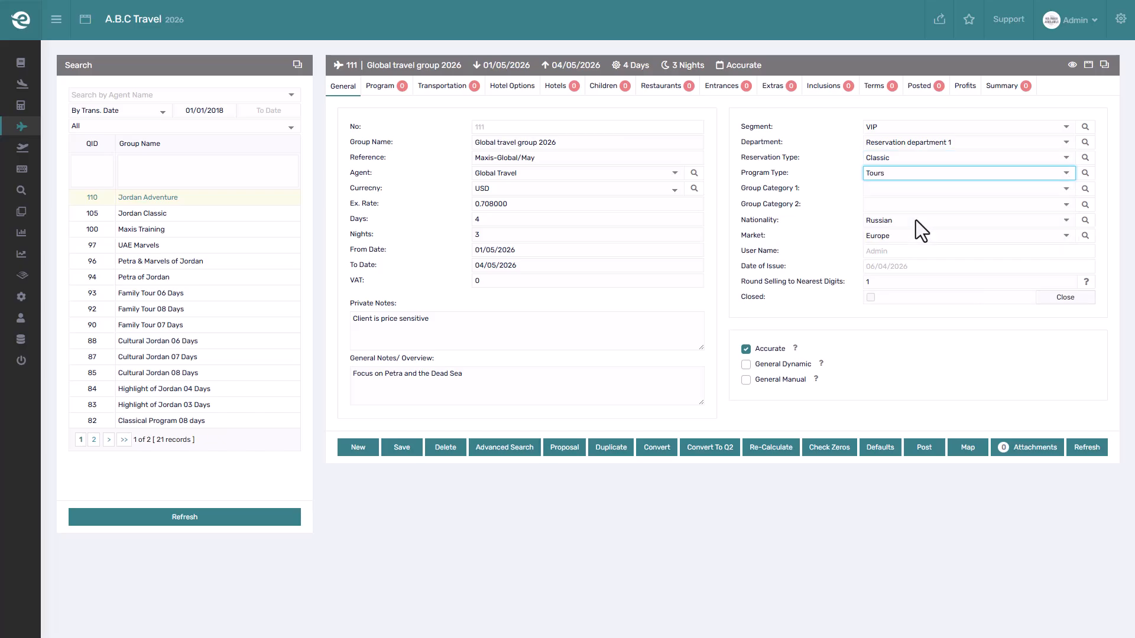
Step: Set Group Category 1 to Group and Group Category 2 to Cultural
{"action": "left_click", "coordinate": [1045, 189]}
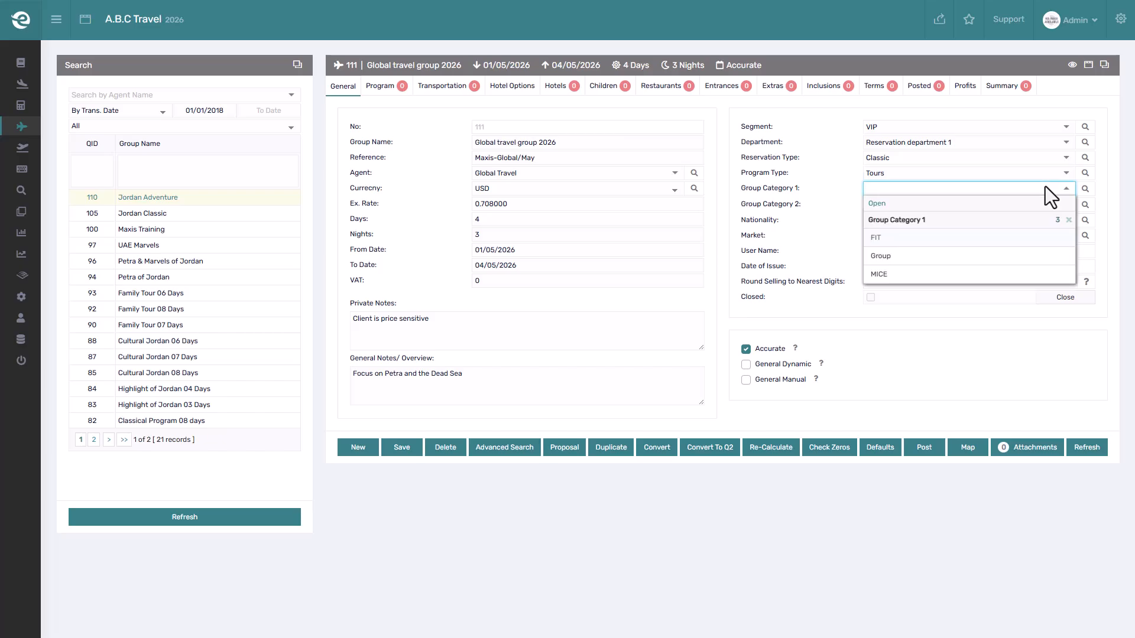
{"action": "left_click", "coordinate": [960, 257]}
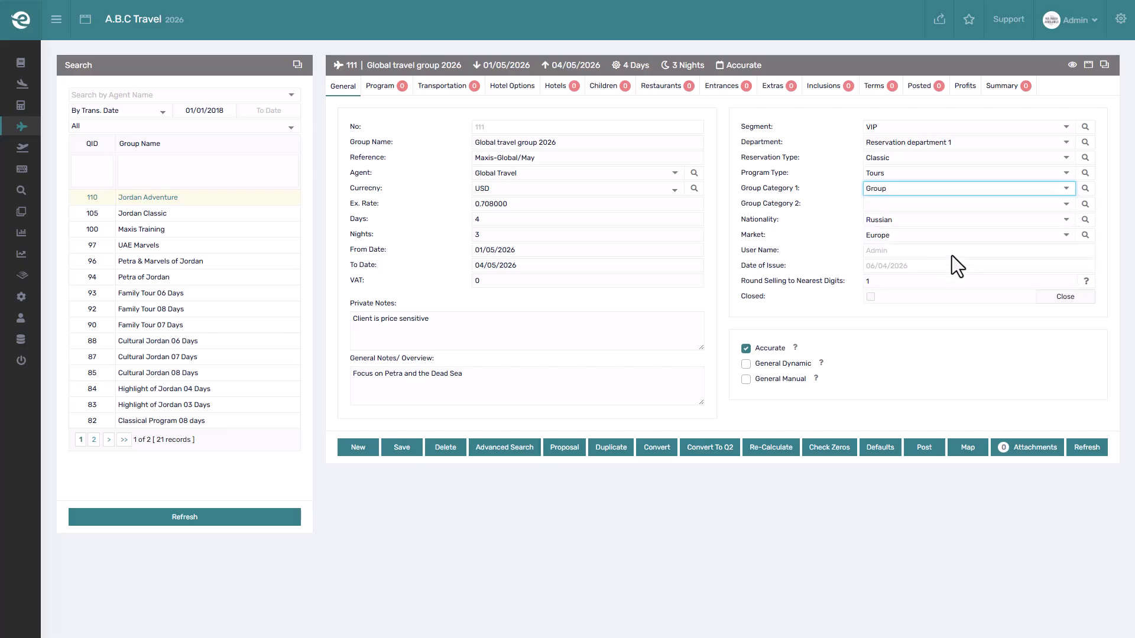
{"action": "left_click", "coordinate": [1047, 204]}
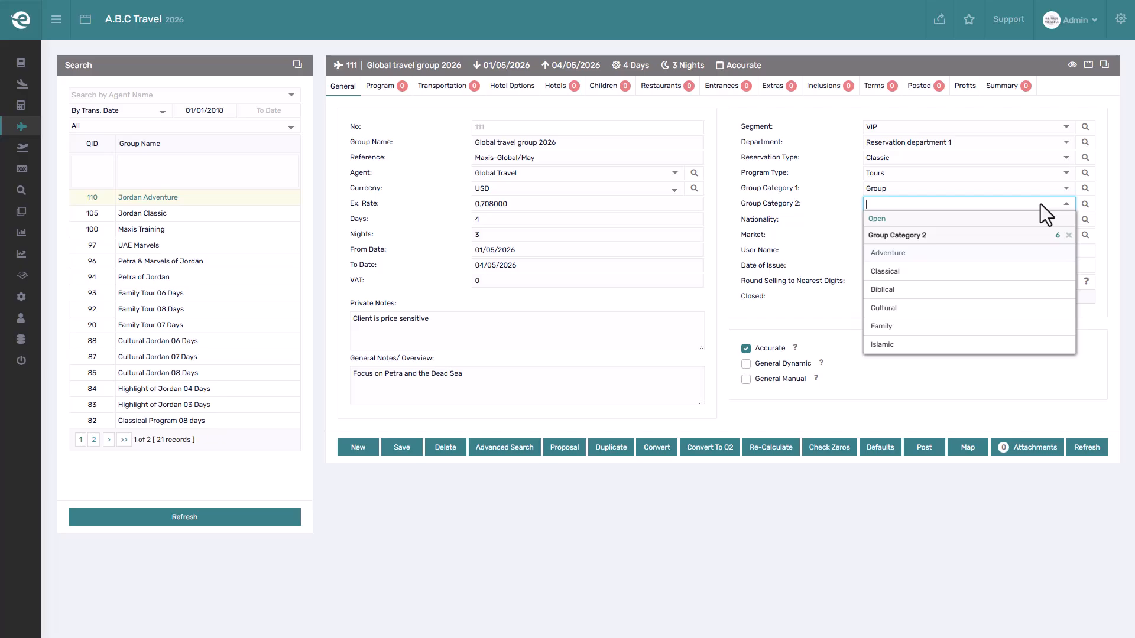
{"action": "left_click", "coordinate": [897, 308]}
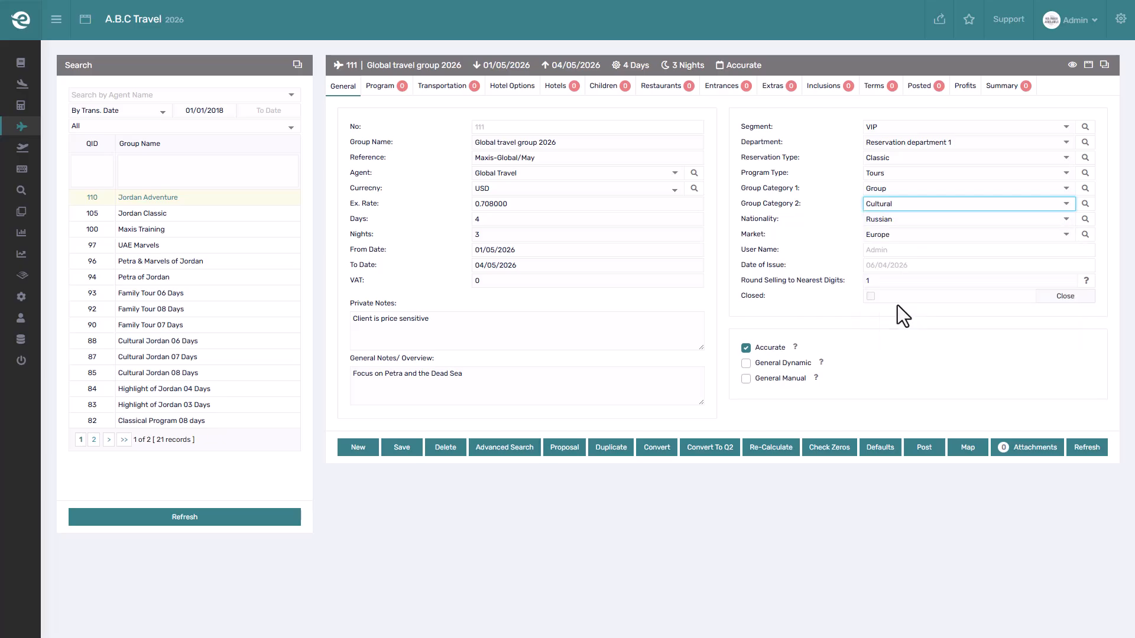
Step: Review the nationality and market options, the user name and the date of issue, and save the quotation
{"action": "left_click", "coordinate": [938, 220]}
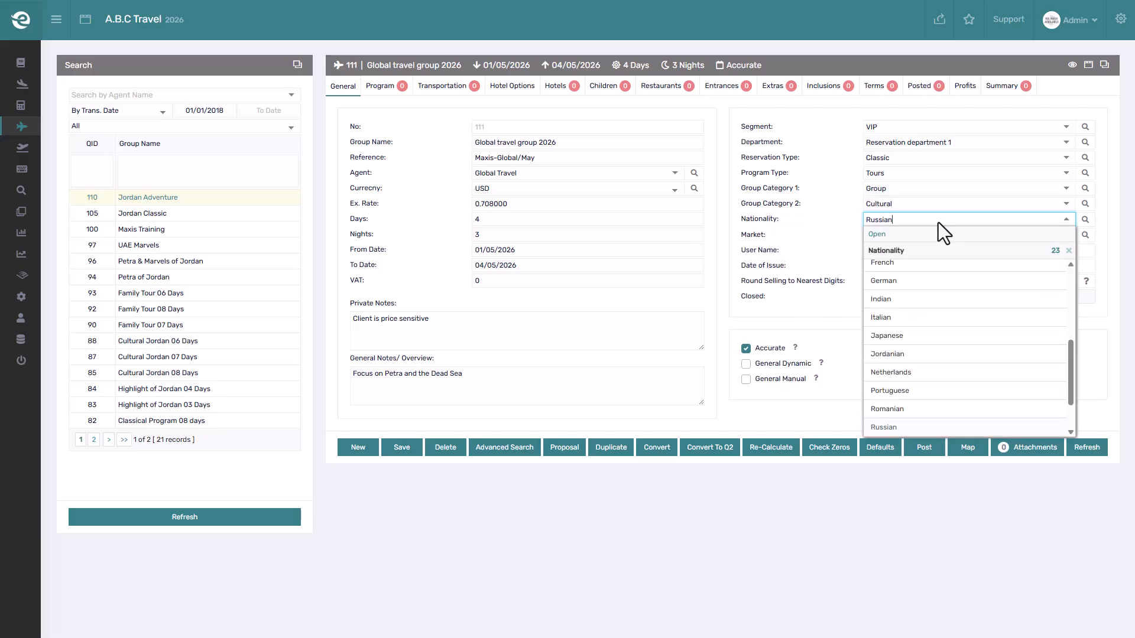
{"action": "left_click", "coordinate": [856, 224]}
{"action": "left_click", "coordinate": [904, 234]}
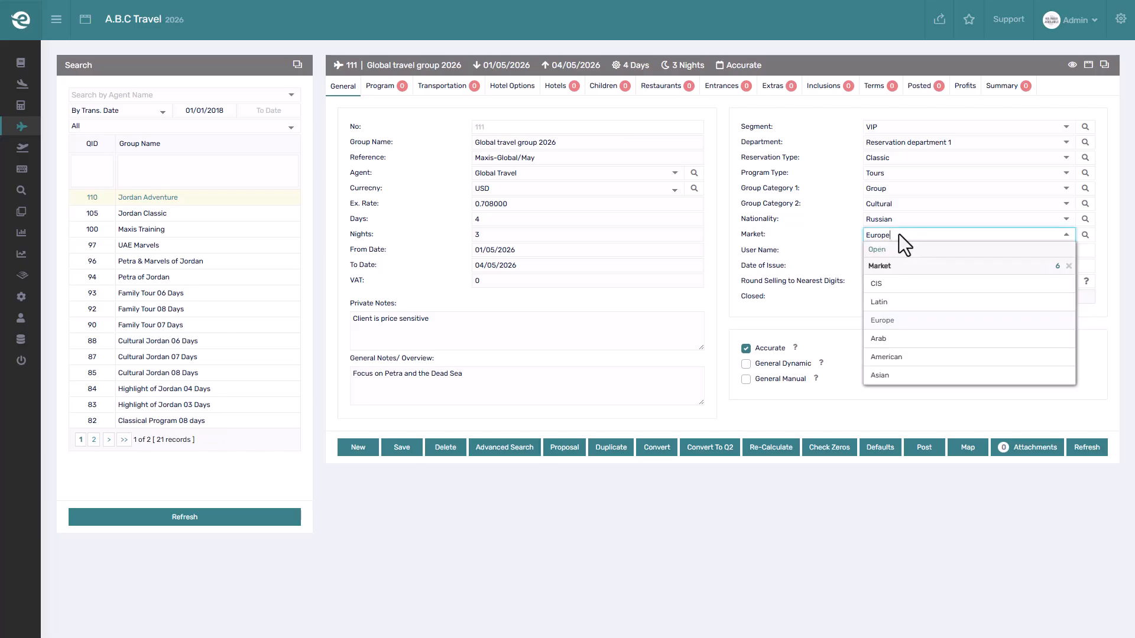
{"action": "left_click", "coordinate": [850, 237]}
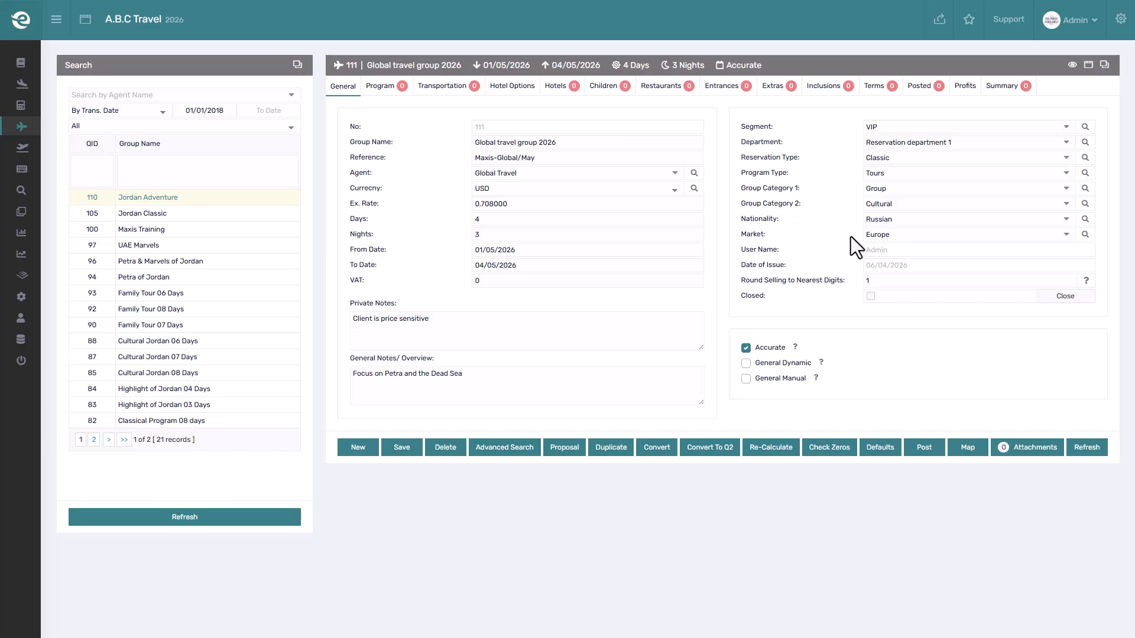
{"action": "left_click", "coordinate": [907, 250]}
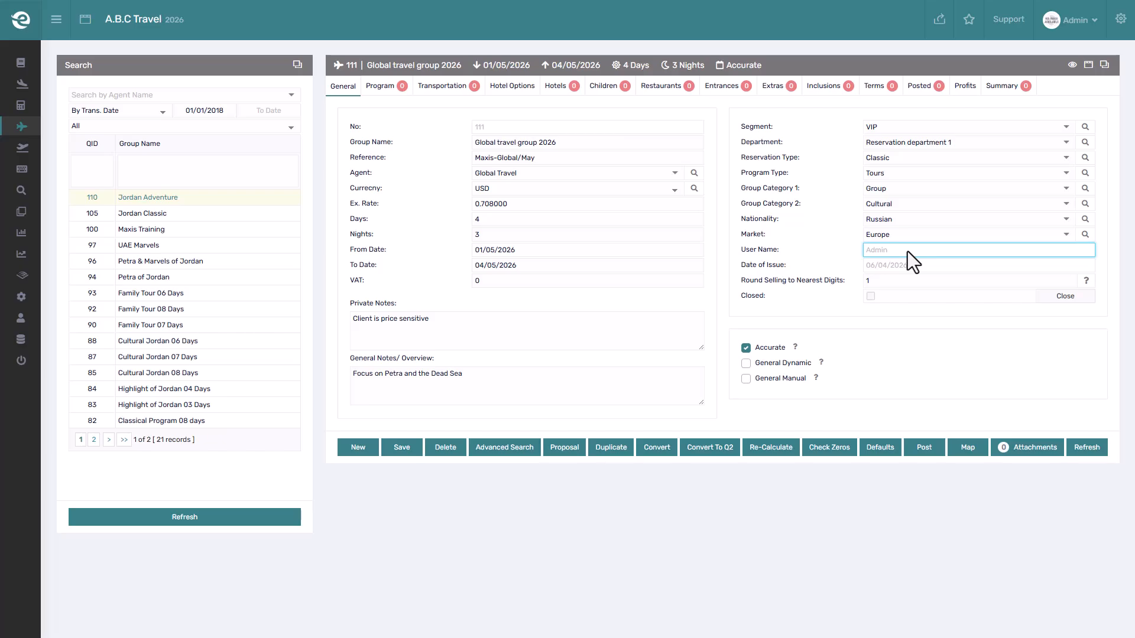
{"action": "left_click", "coordinate": [938, 261]}
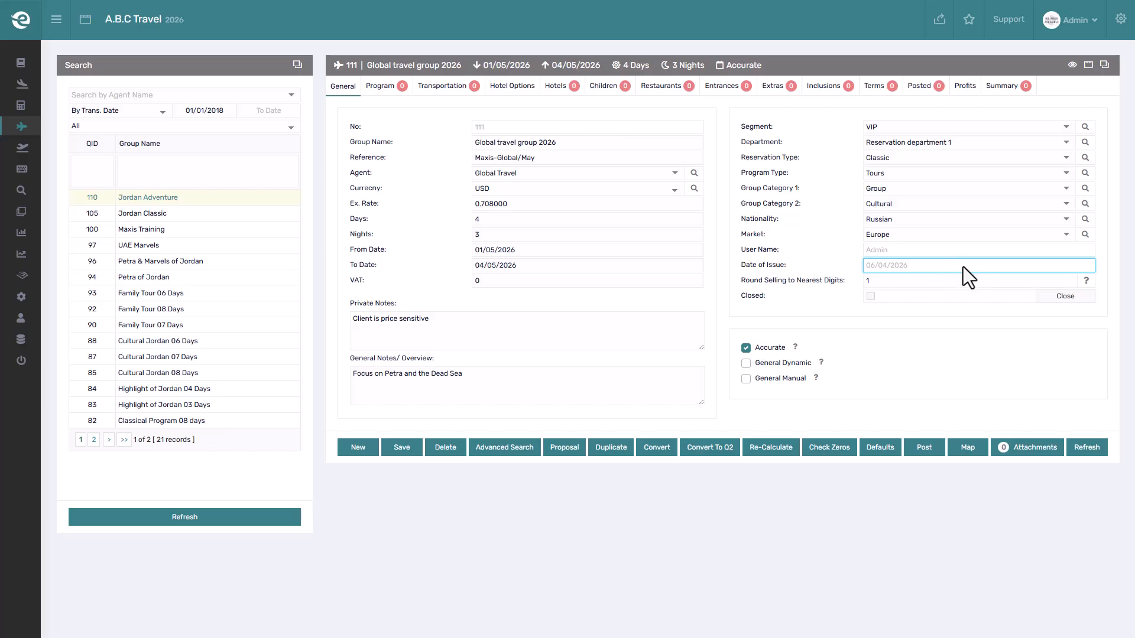
{"action": "left_click", "coordinate": [414, 447]}
Step: Close the current quotation and reopen it for editing, confirming both changes
{"action": "left_click", "coordinate": [1065, 296]}
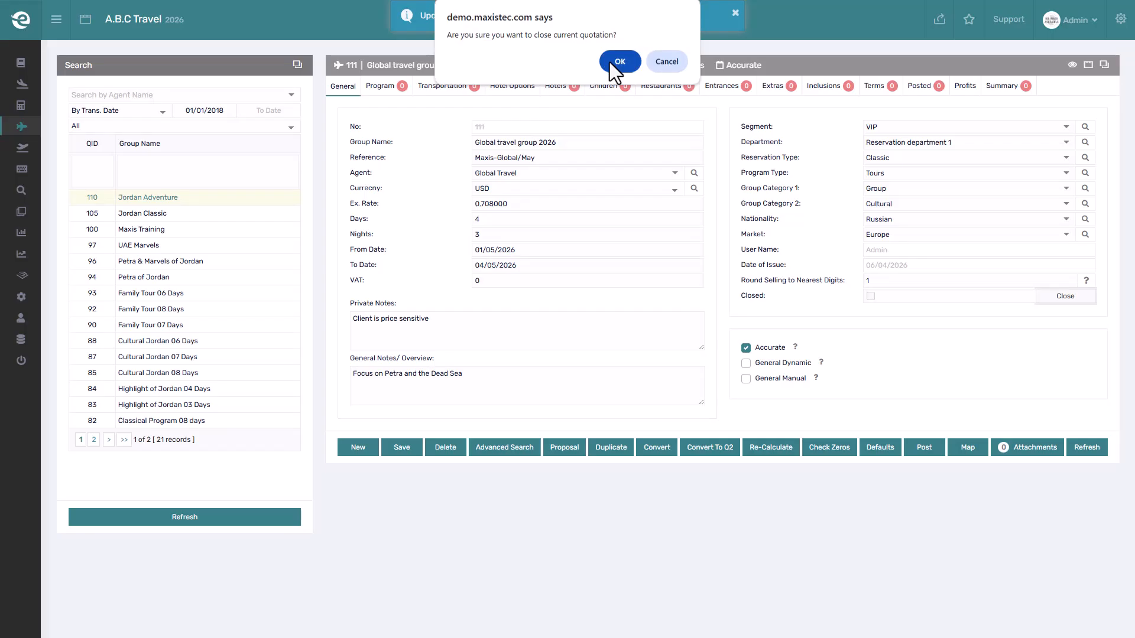
{"action": "left_click", "coordinate": [620, 62]}
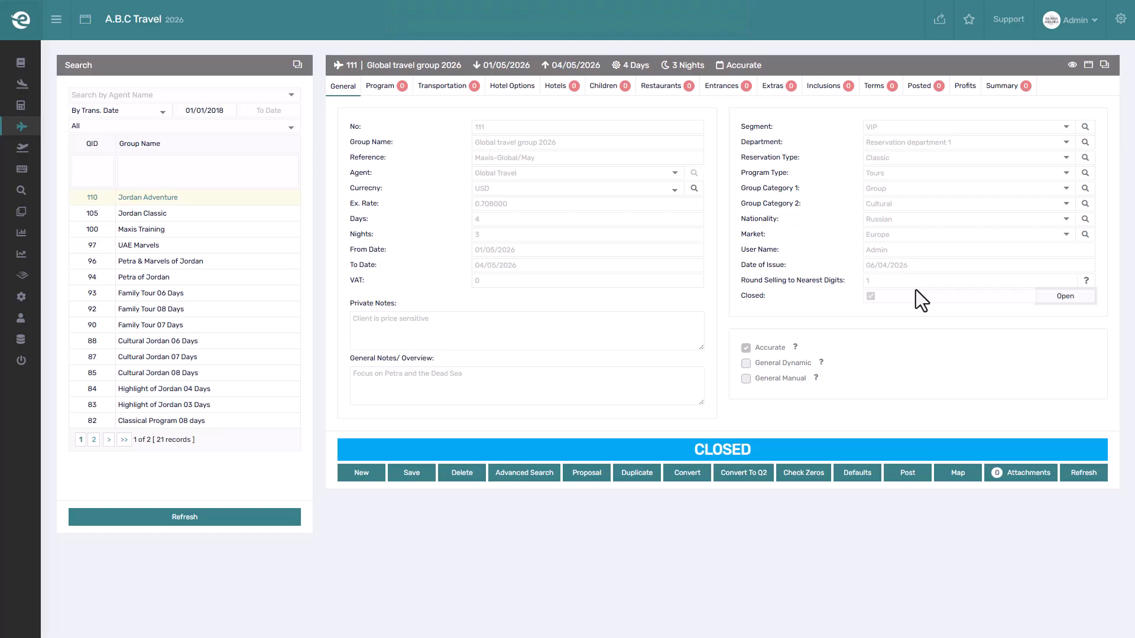
{"action": "left_click", "coordinate": [1062, 297]}
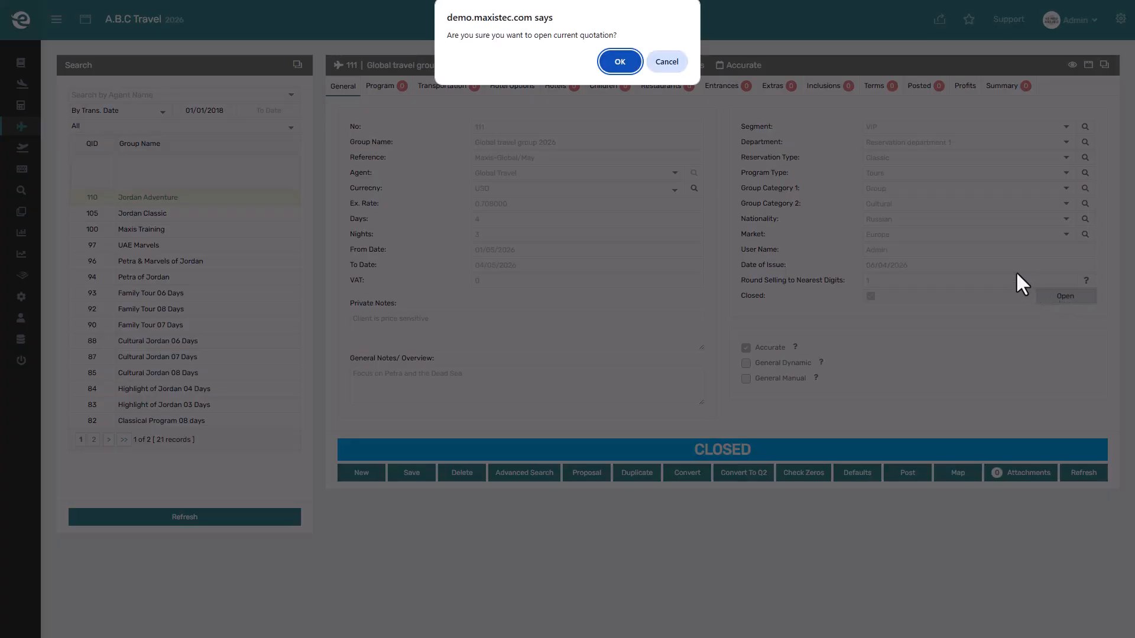
{"action": "left_click", "coordinate": [619, 61]}
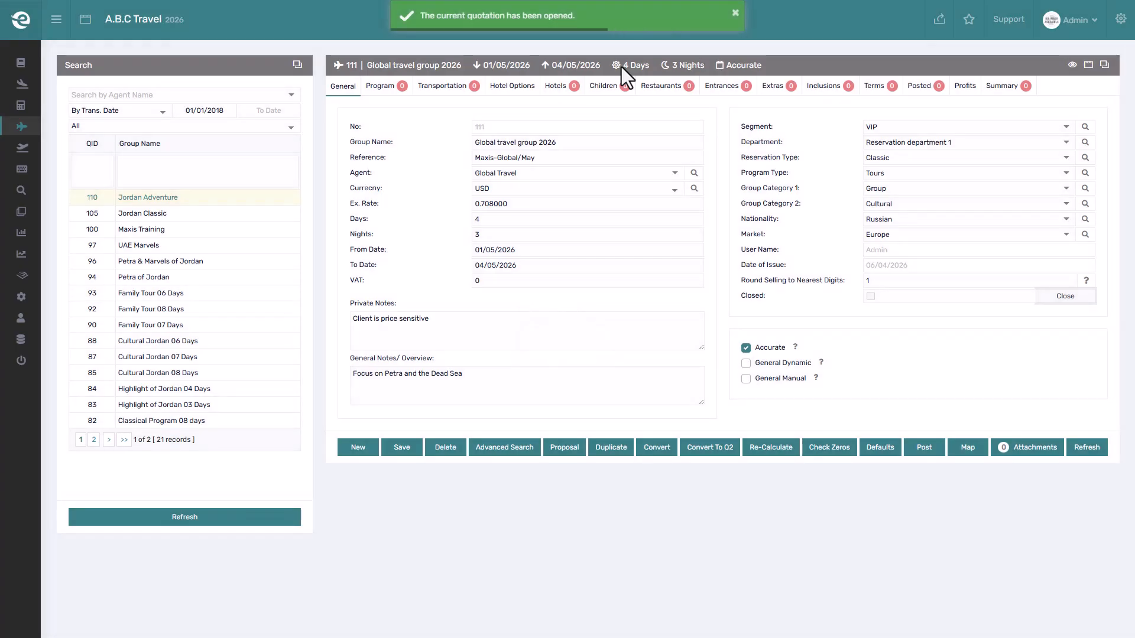
Step: Open the selling price rounding value for editing and save the quotation
{"action": "left_click", "coordinate": [971, 279]}
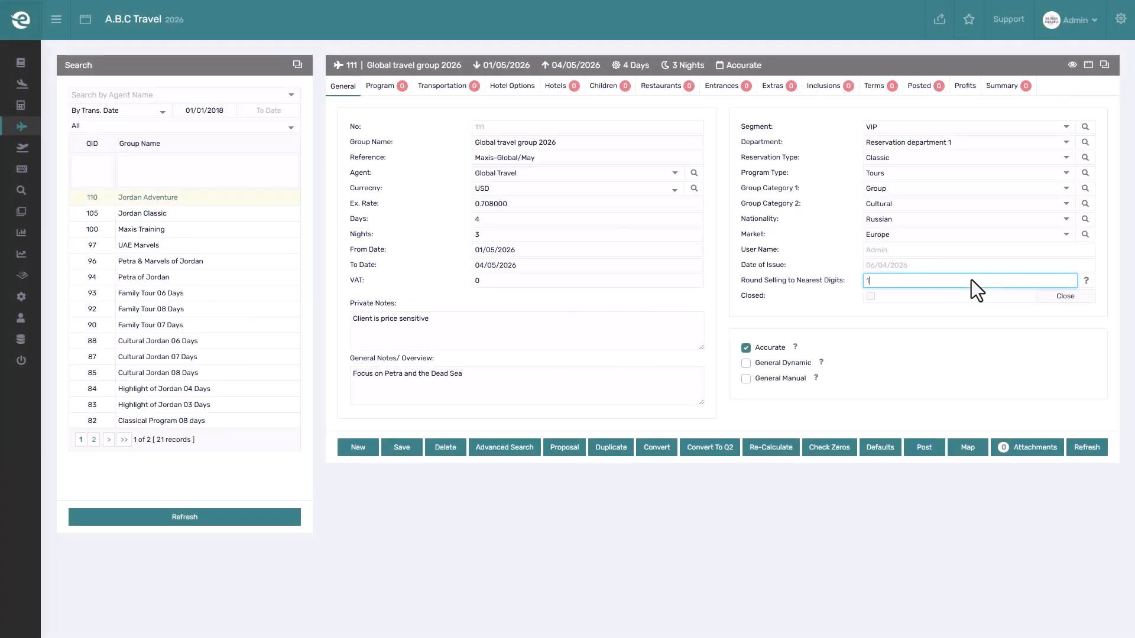
{"action": "left_click", "coordinate": [404, 452]}
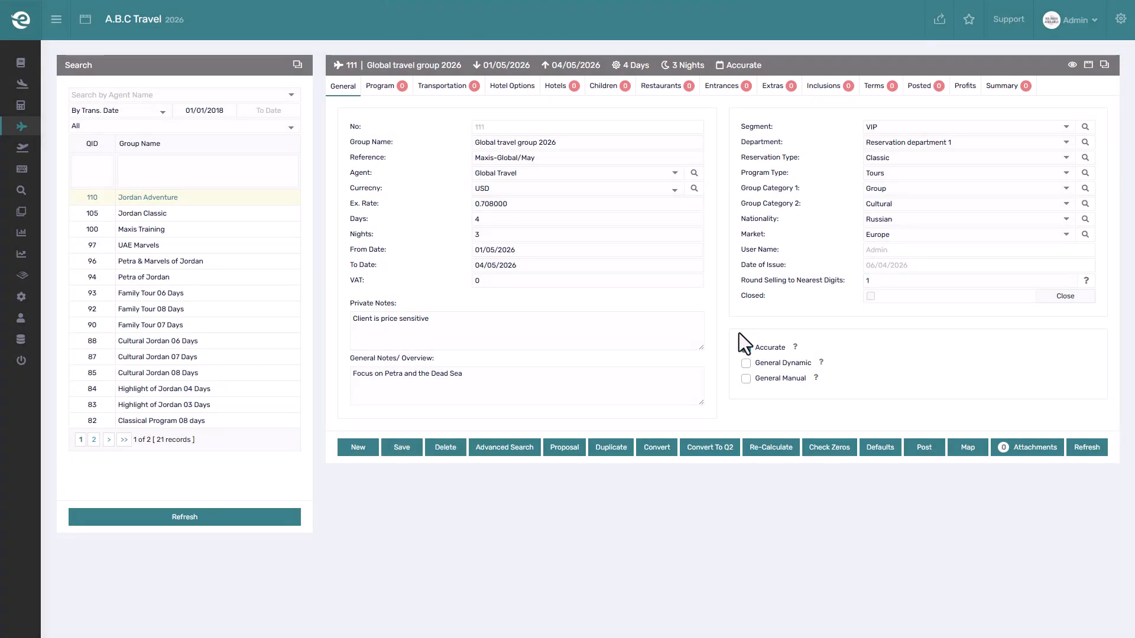
Step: Try the General Manual and General Dynamic calculation modes on the quotation
{"action": "left_click", "coordinate": [746, 379]}
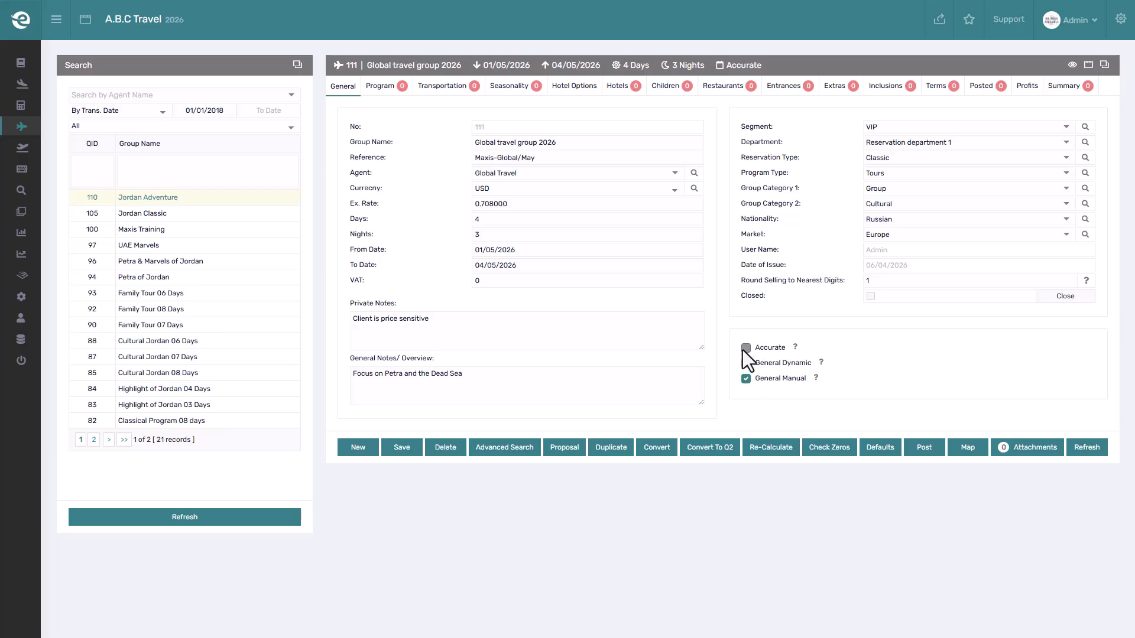
{"action": "left_click", "coordinate": [746, 349]}
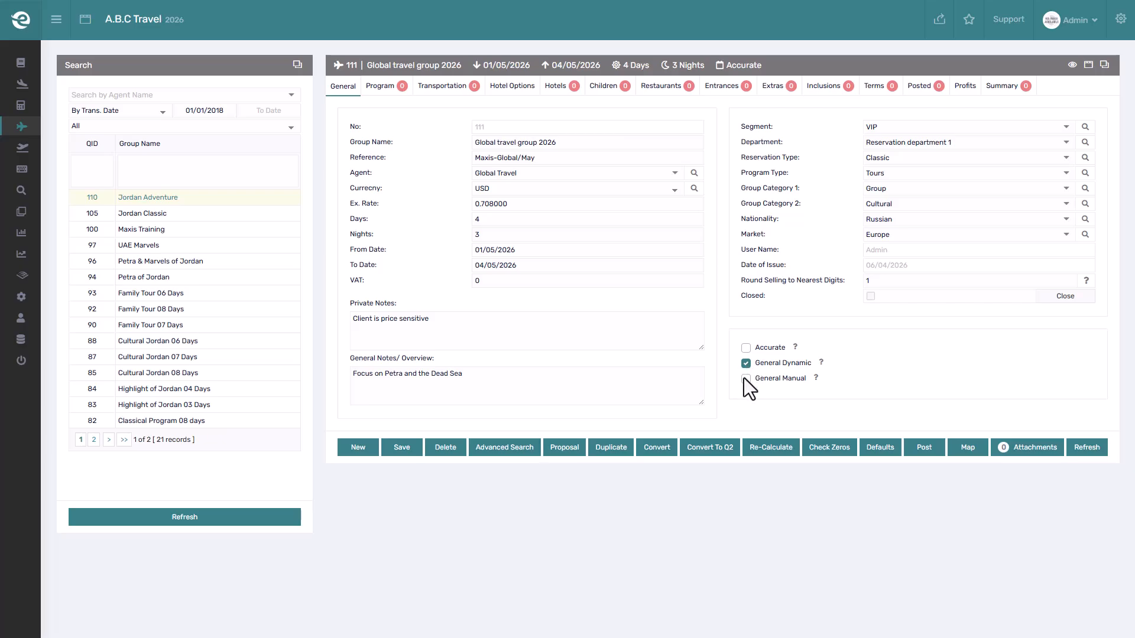
{"action": "left_click", "coordinate": [744, 378]}
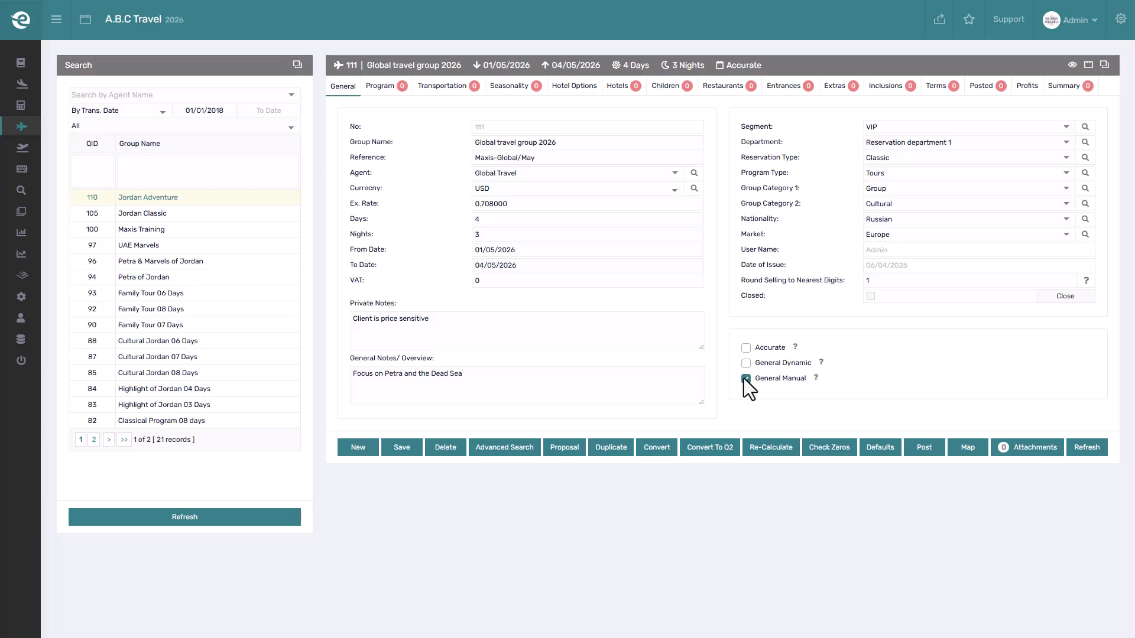
Step: Set the quotation's calculation mode to Accurate and save it
{"action": "left_click", "coordinate": [747, 349]}
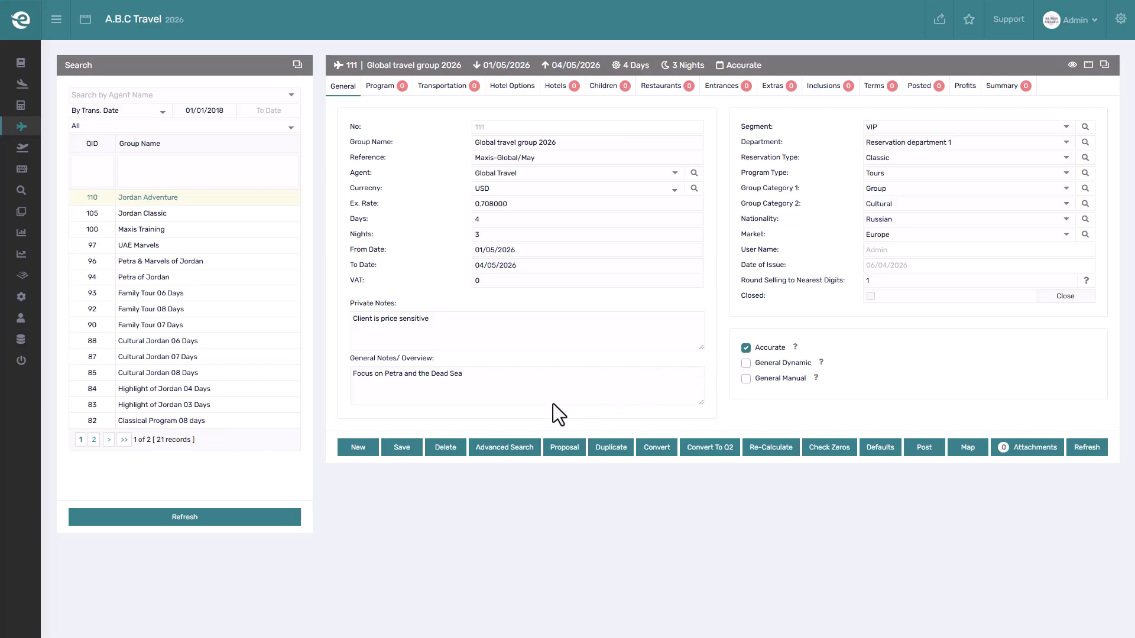
{"action": "left_click", "coordinate": [411, 445]}
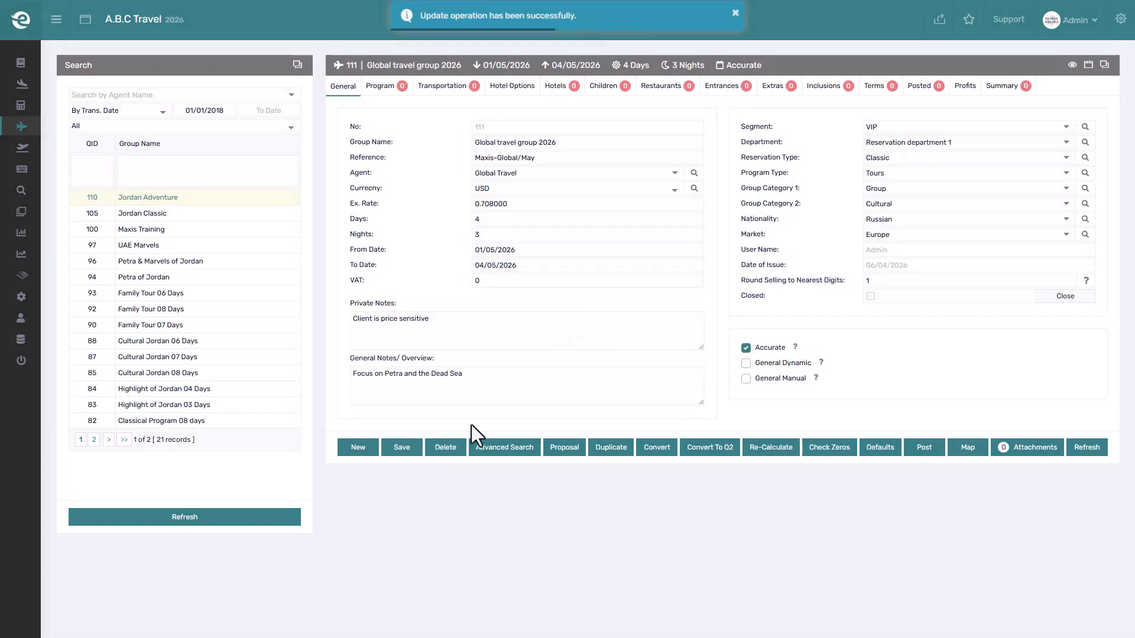